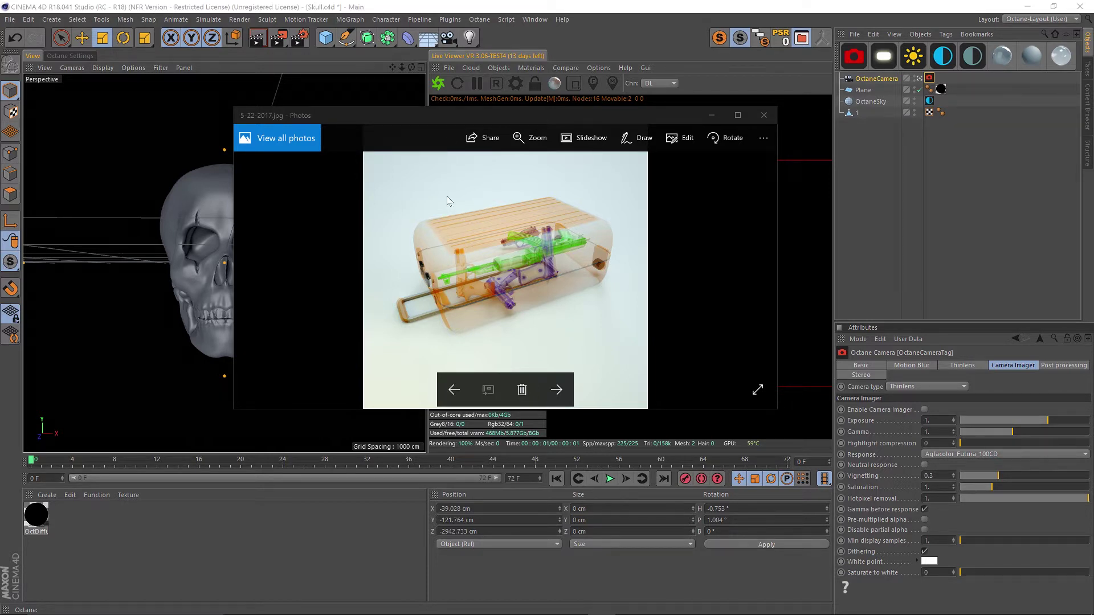
Move the Photos reference window slightly upward over the skull scene.
mouse_move(453, 114)
mouse_down()
mouse_move(452, 129)
mouse_move(458, 93)
mouse_up()
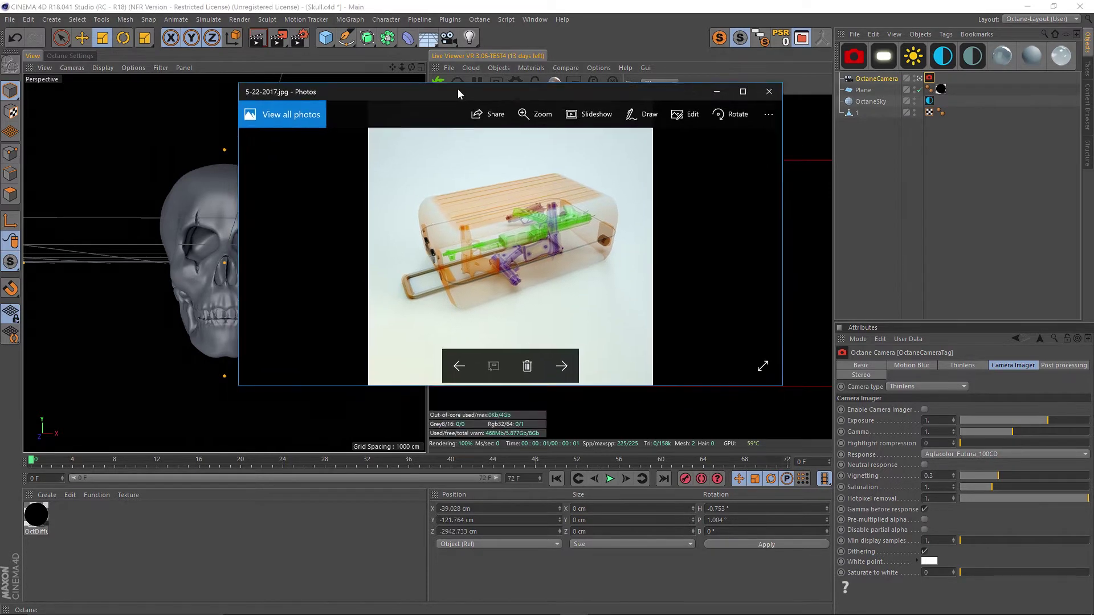
Close the reference photo, create an Octane Diffuse material and open it in the Node Editor.
click(767, 93)
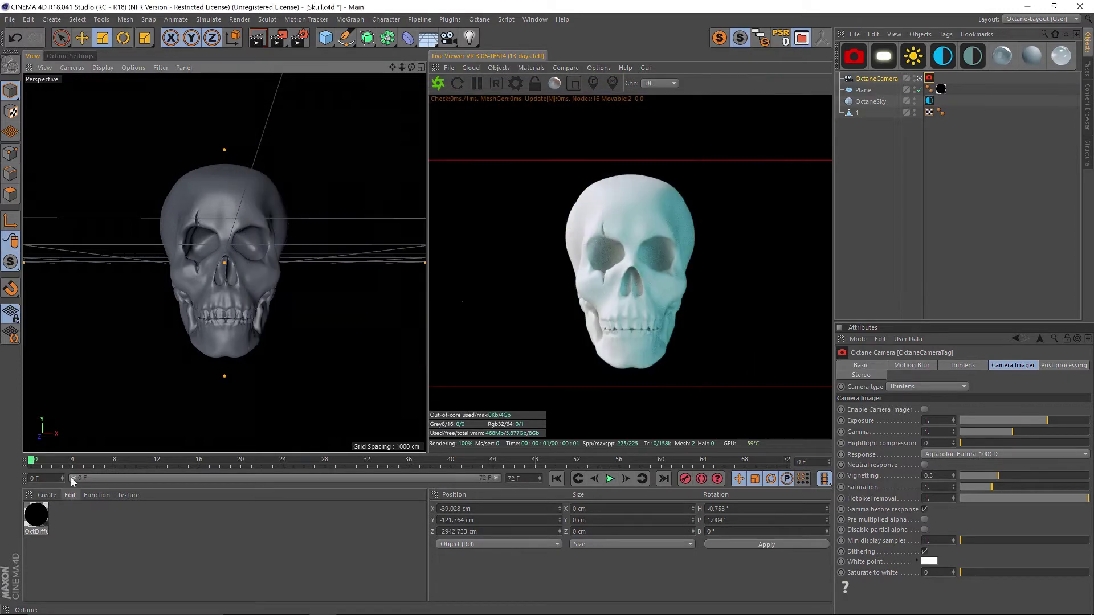
click(1029, 56)
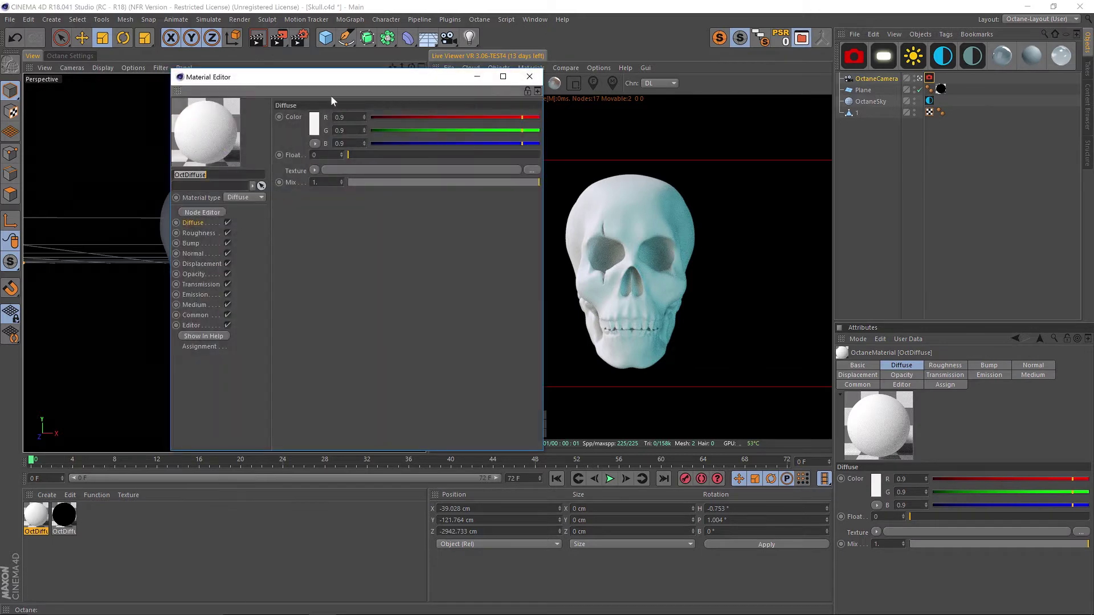
drag(362, 72, 282, 72)
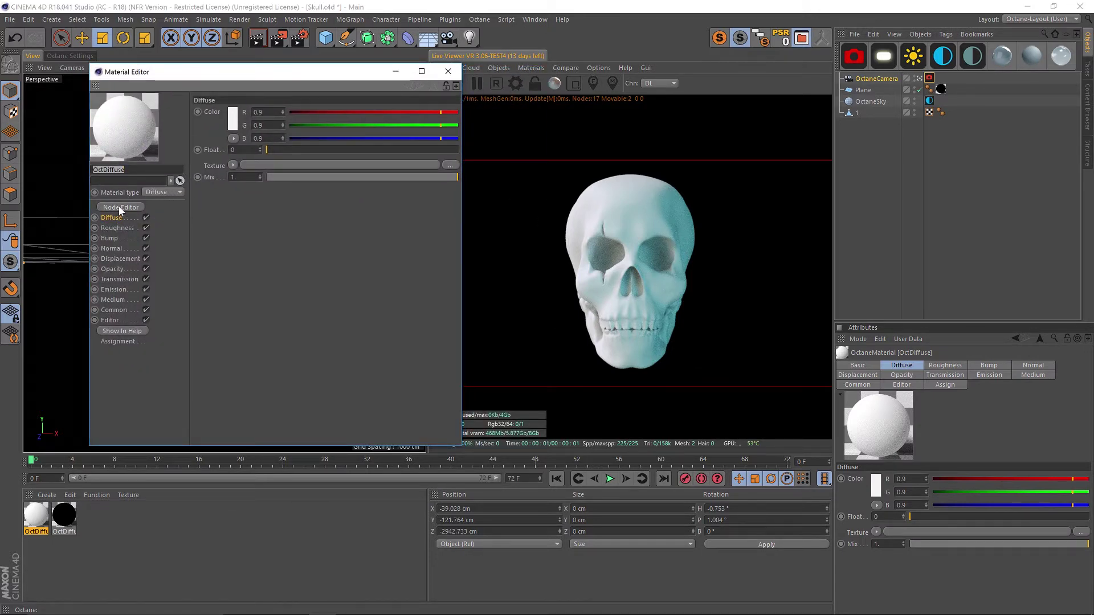
drag(330, 71, 274, 55)
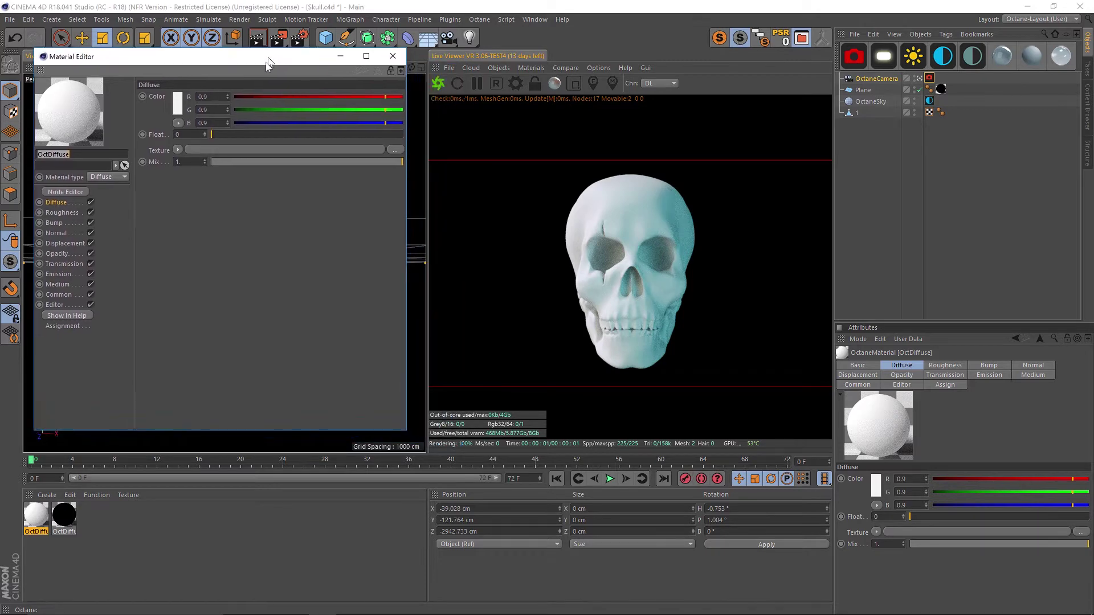
click(60, 193)
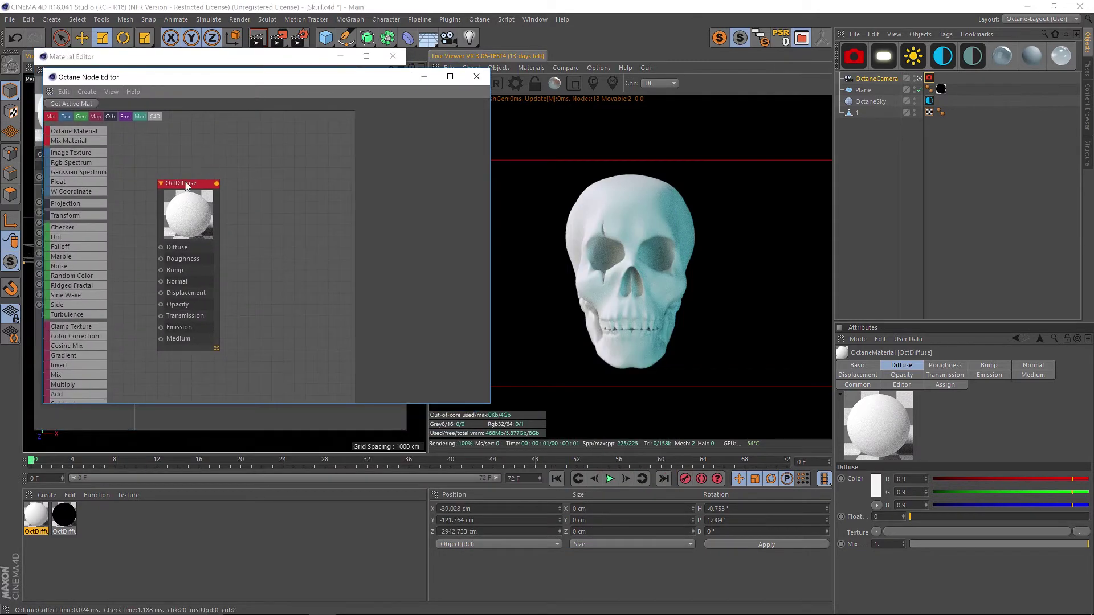
Add Dirt and Falloff map nodes, wire Dirt into Diffuse, and apply the material to the skull.
drag(186, 186, 285, 148)
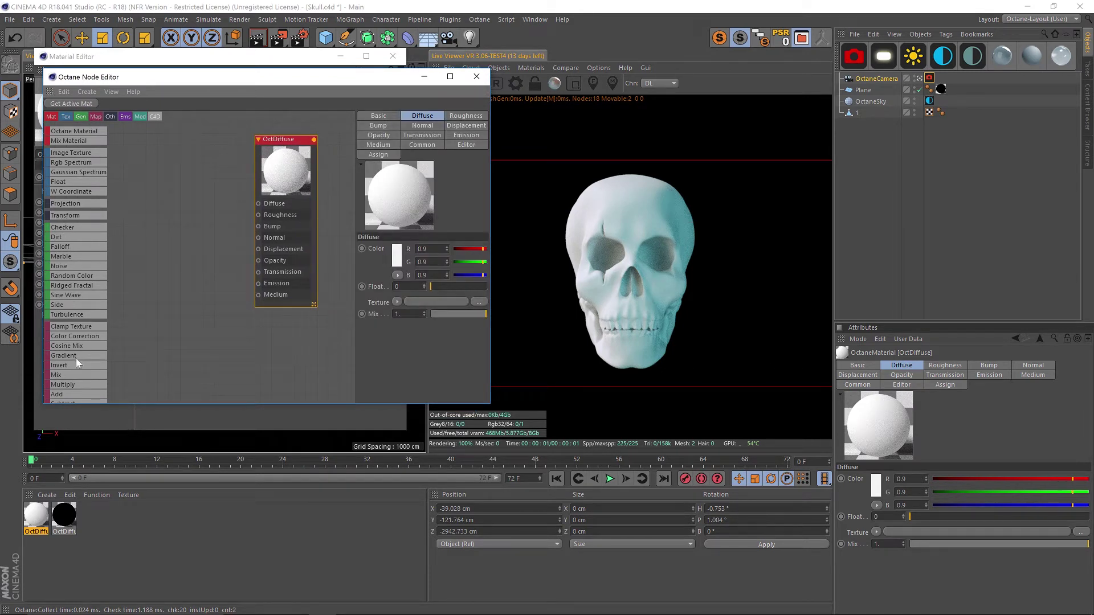
click(57, 238)
drag(186, 162, 186, 168)
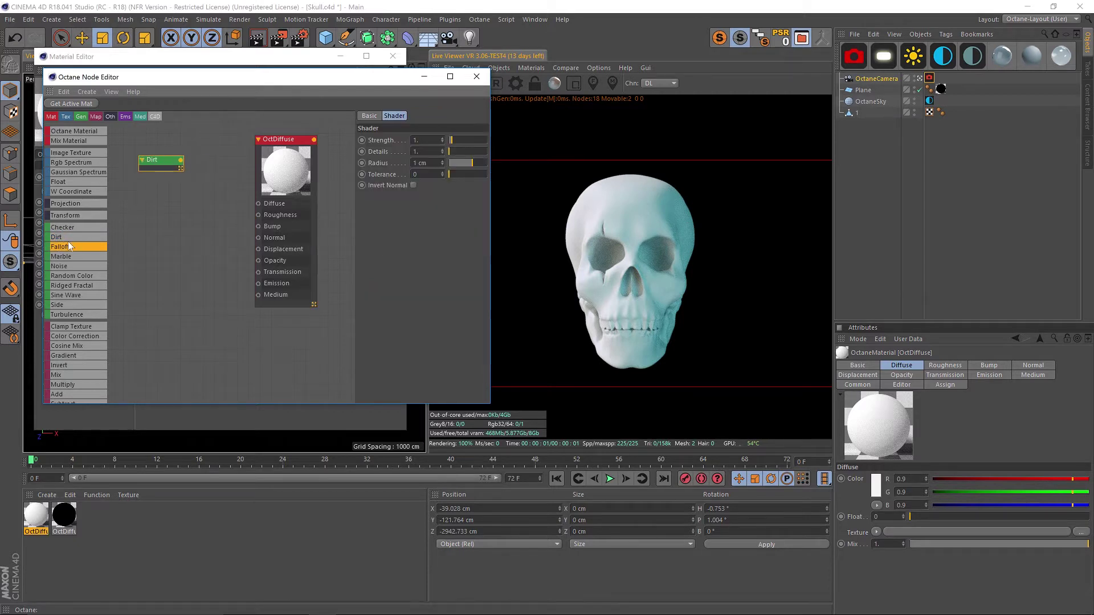
drag(154, 193, 164, 196)
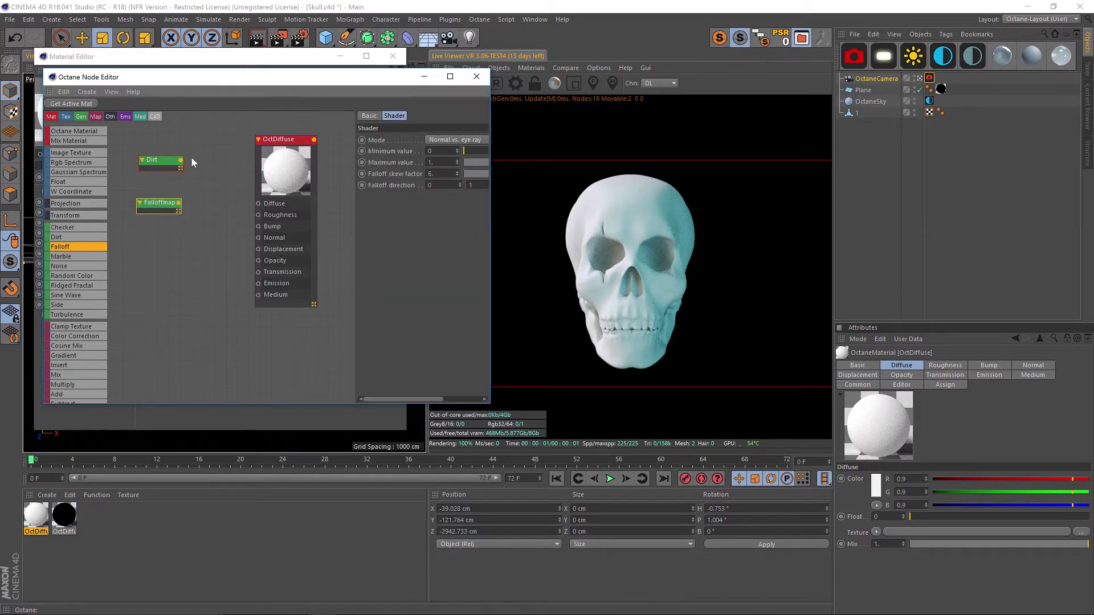
drag(181, 160, 258, 204)
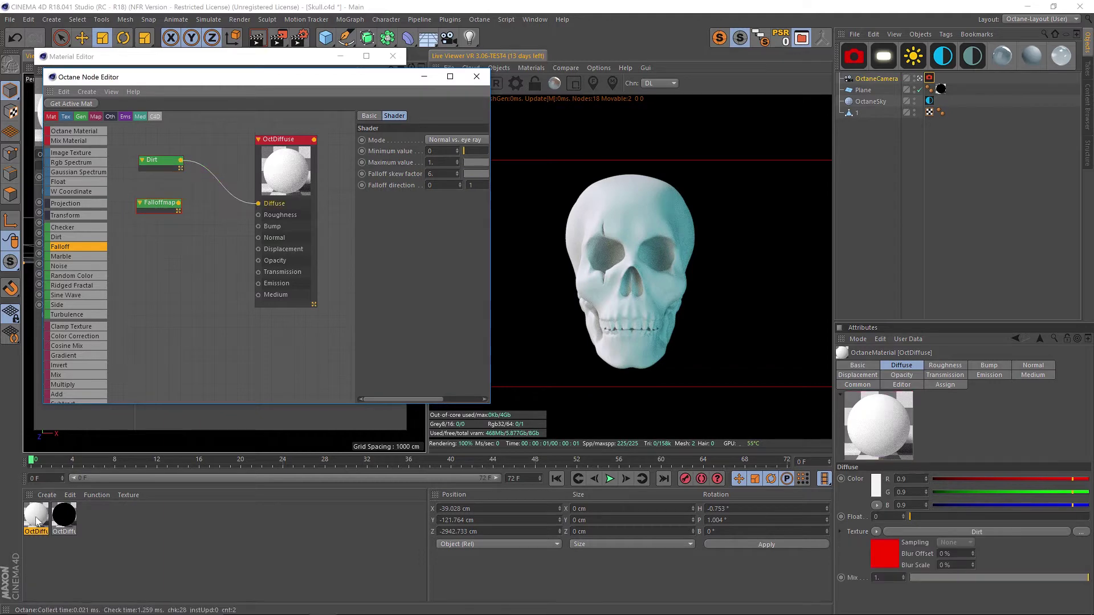
drag(892, 112, 855, 114)
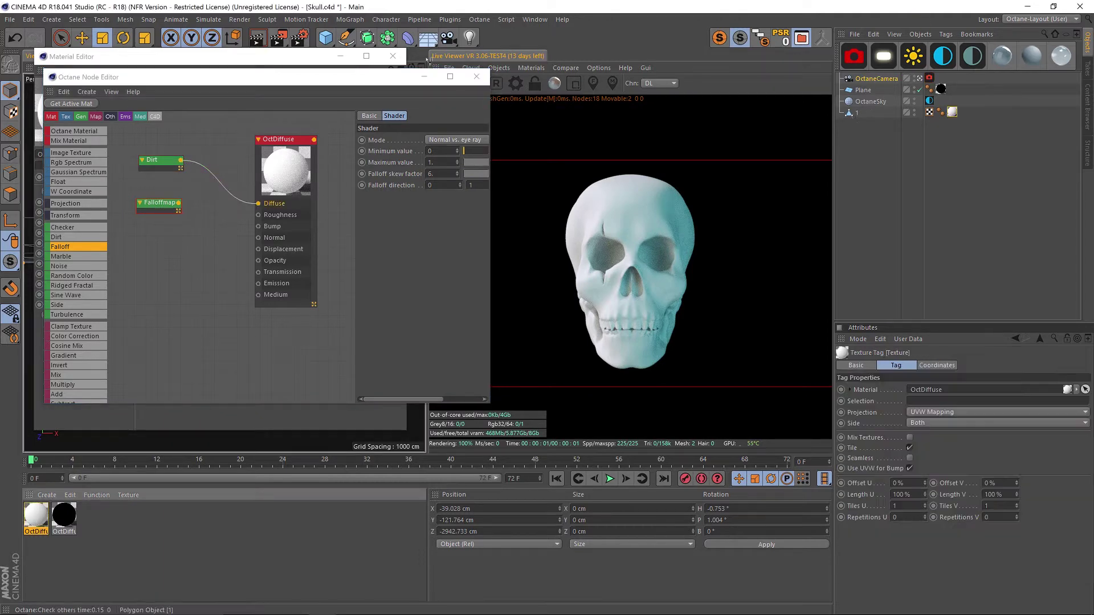
click(158, 162)
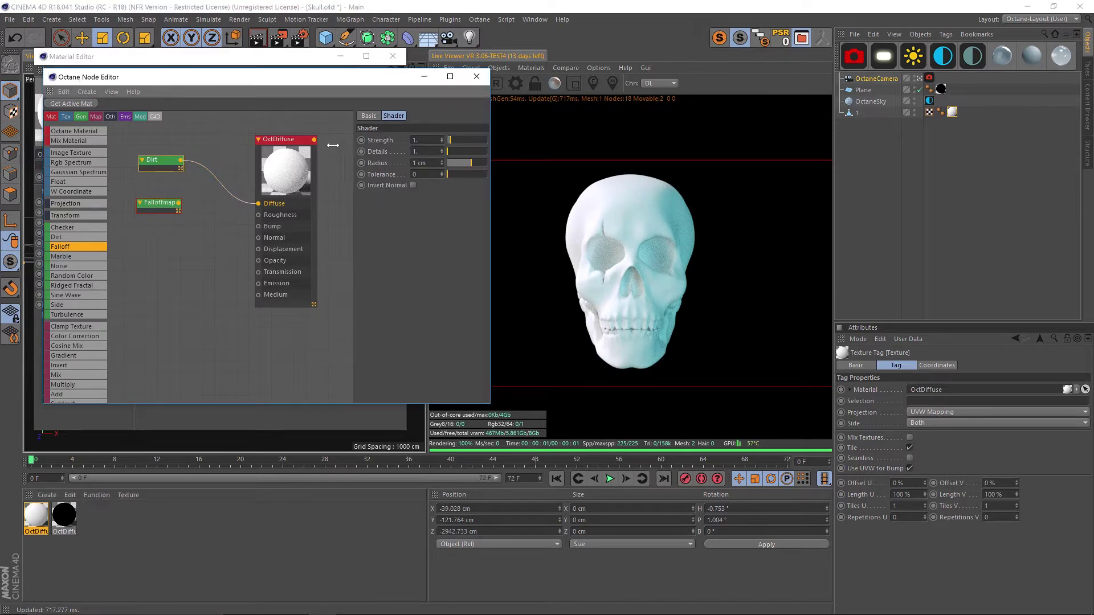
Raise the Dirt strength to about 9.27, then feed the Falloff map into Diffuse instead.
drag(353, 142, 332, 143)
drag(439, 142, 468, 152)
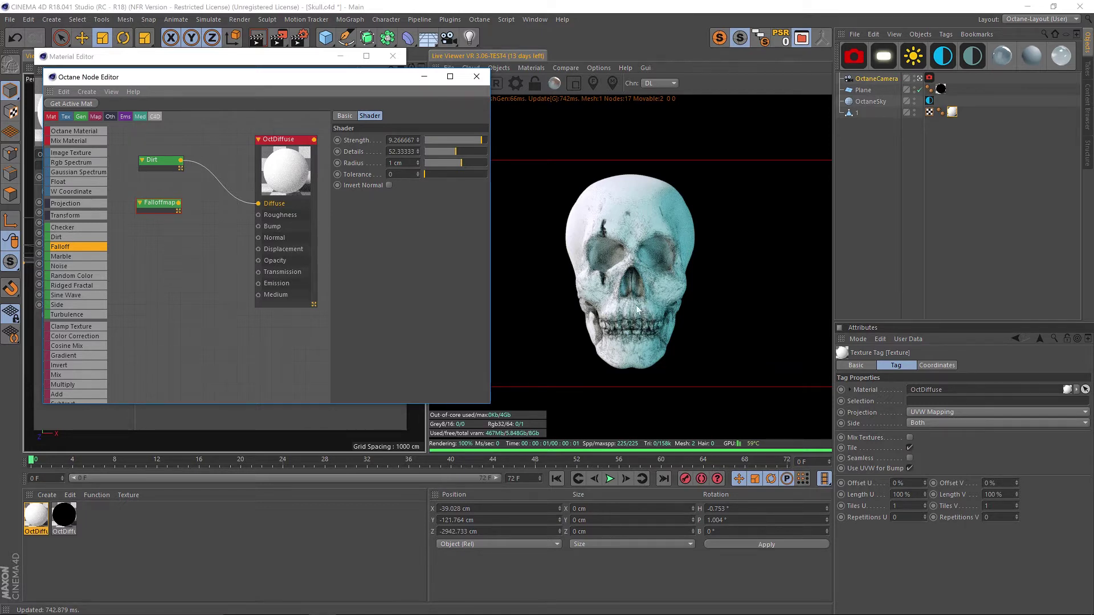
drag(256, 206, 258, 203)
drag(162, 203, 258, 204)
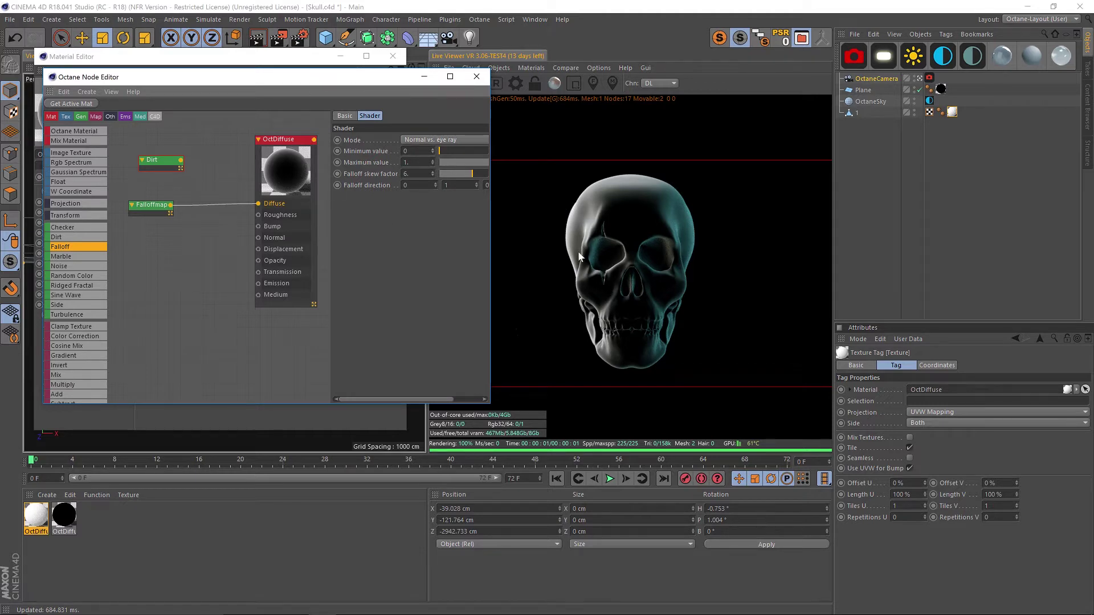
Set the Falloff map's maximum value to about 0.53 and skew factor to about 8.46.
drag(292, 84, 265, 77)
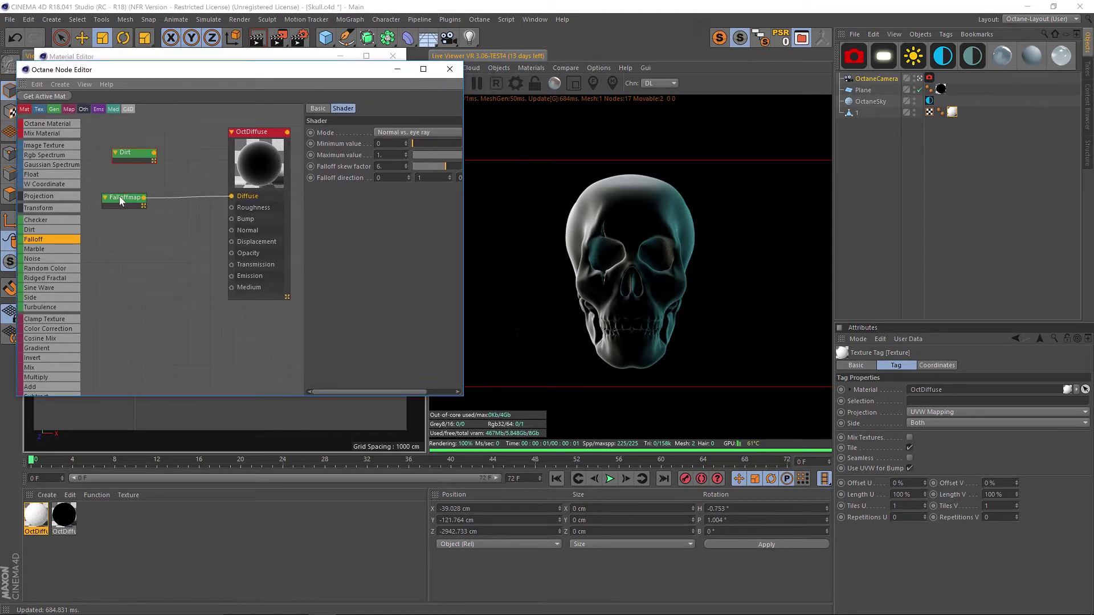
drag(123, 200, 133, 195)
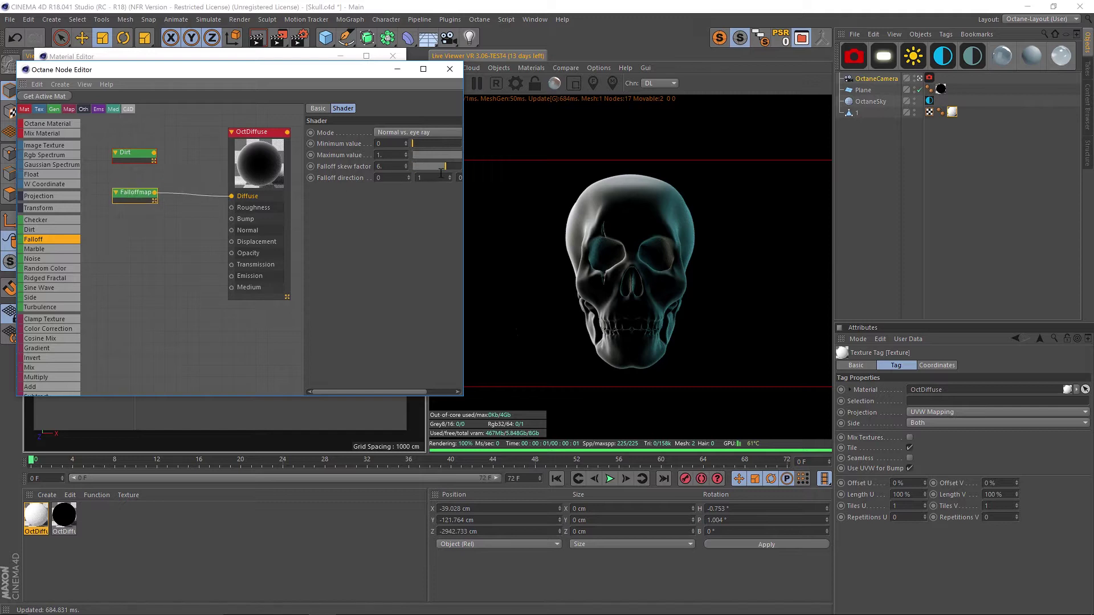
drag(463, 151, 505, 151)
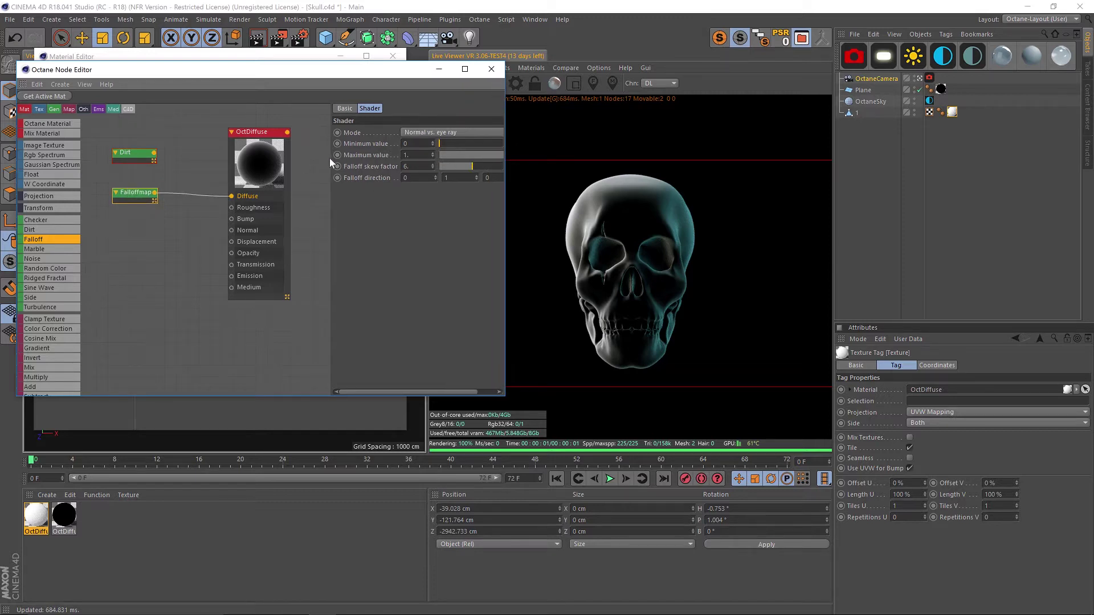
drag(330, 158, 309, 158)
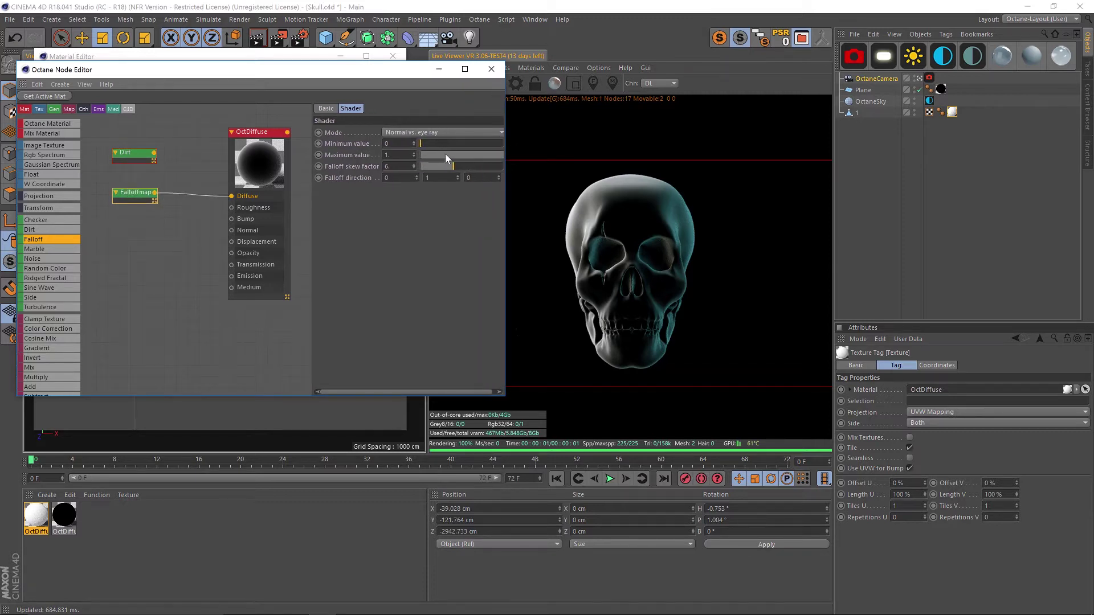
mouse_move(445, 153)
mouse_down()
mouse_move(457, 152)
mouse_move(436, 152)
mouse_move(466, 155)
mouse_up()
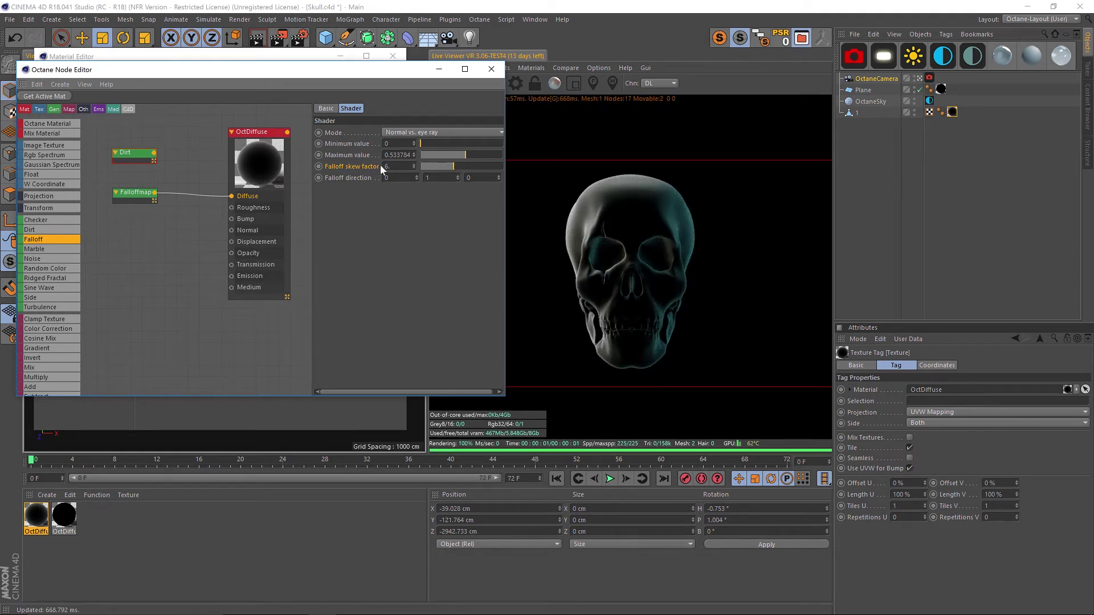
click(424, 166)
drag(428, 166, 465, 165)
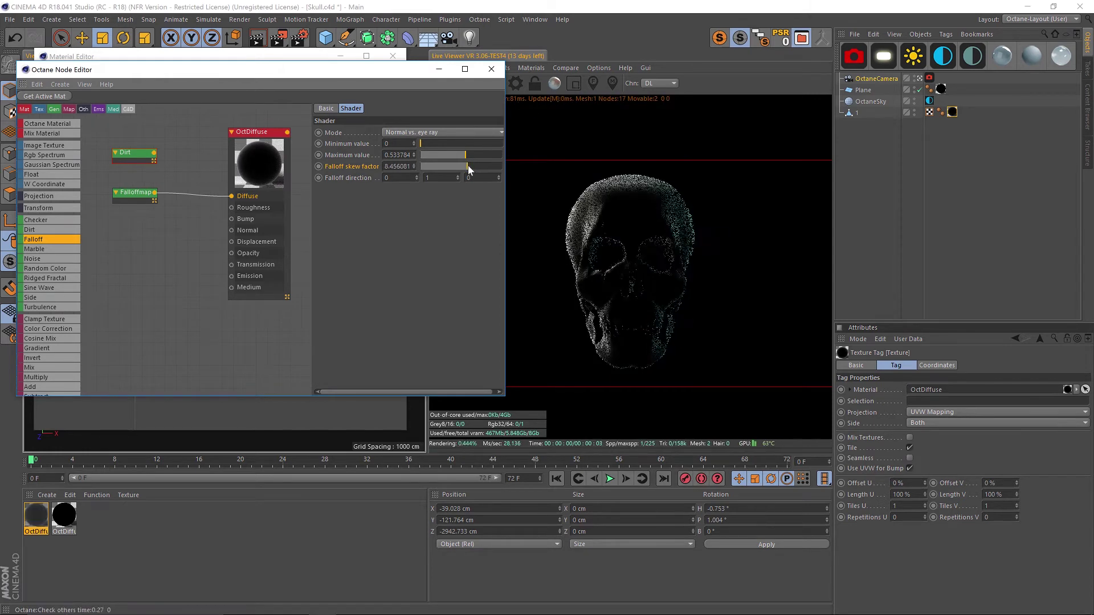
drag(406, 73, 387, 59)
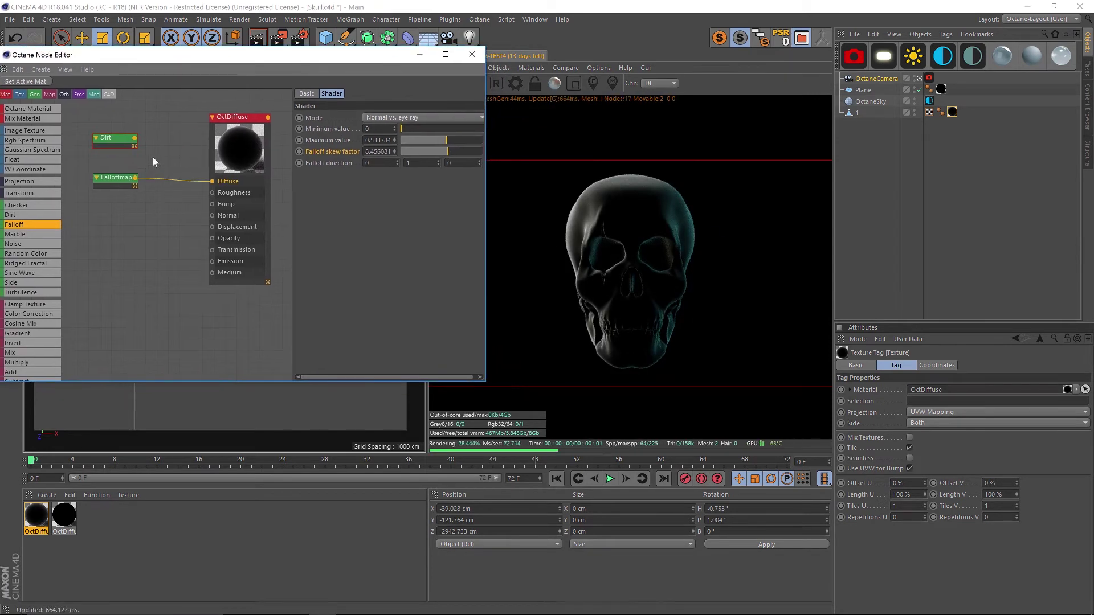
Move the Falloff map connection from Diffuse to Opacity for a translucent X-ray skull.
drag(116, 180, 213, 239)
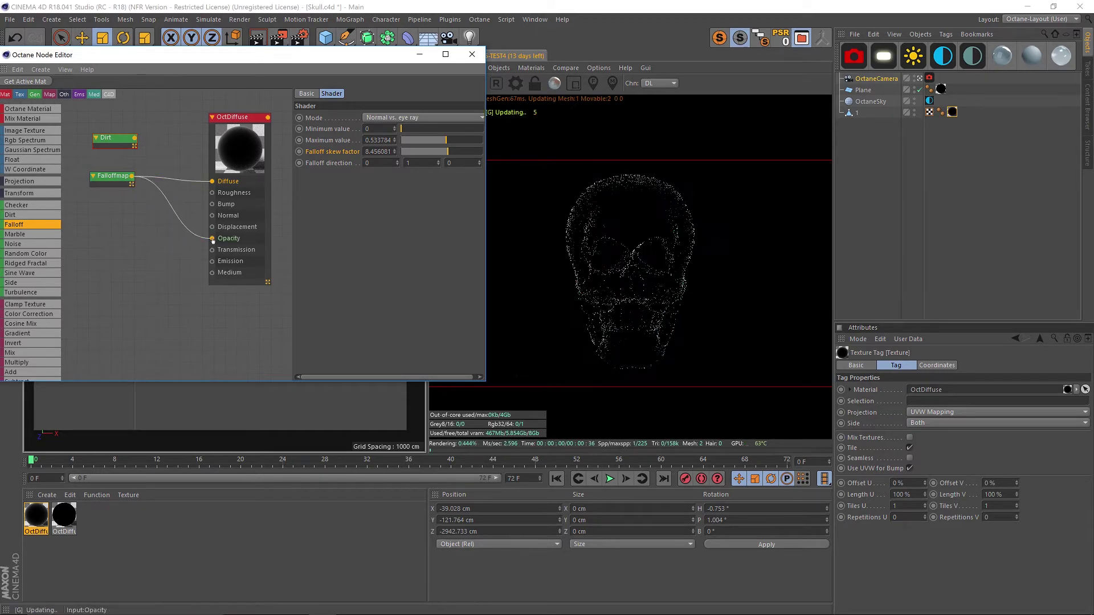
drag(211, 181, 177, 180)
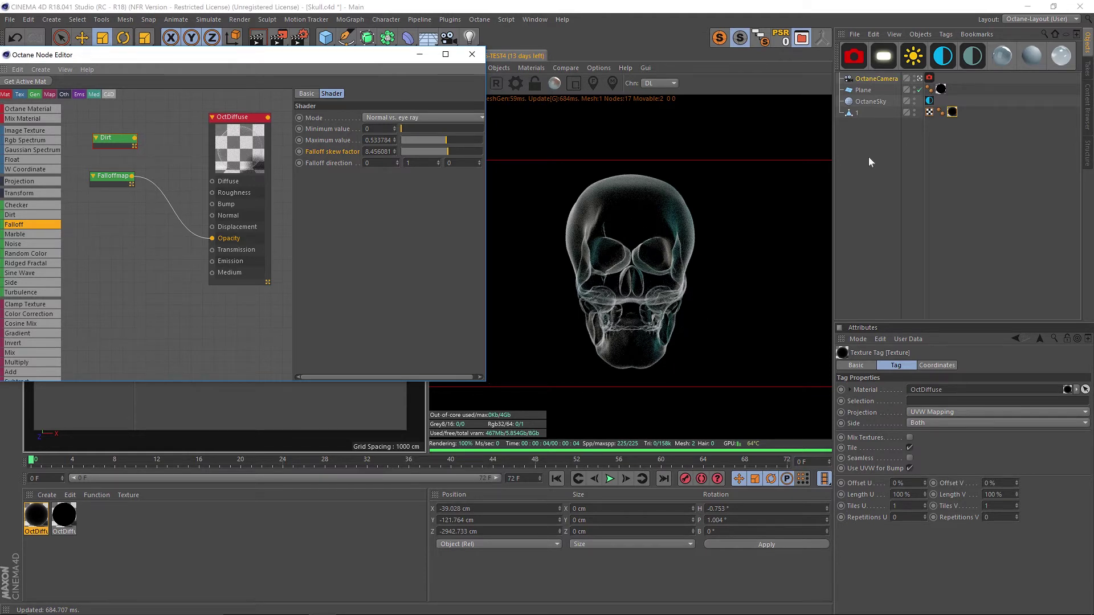
click(929, 78)
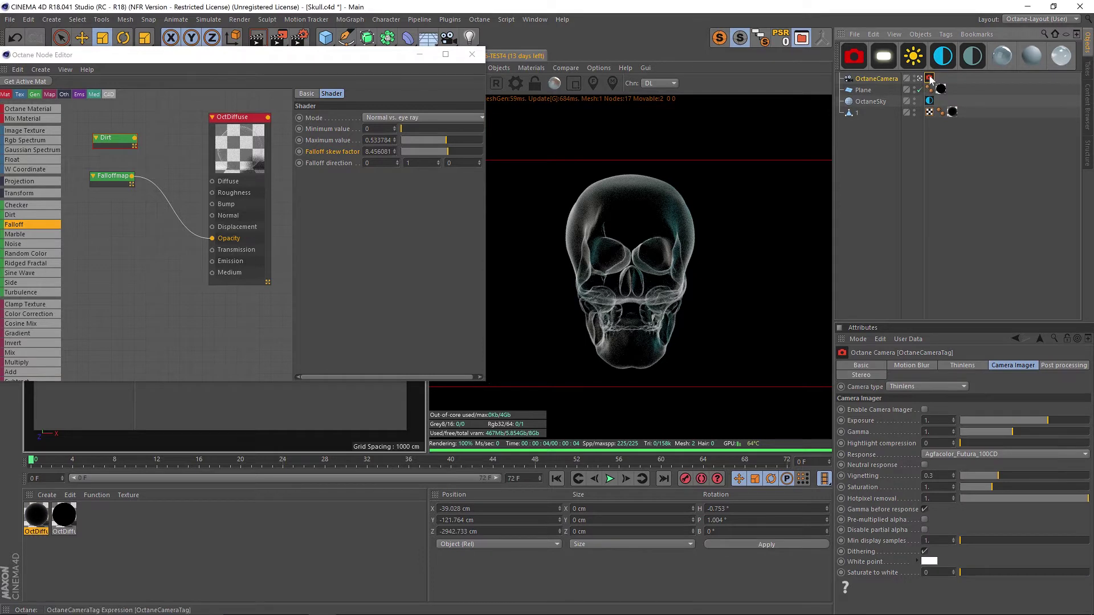
Enable the camera imager with saturation 0 and make room for a Gradient node.
click(924, 410)
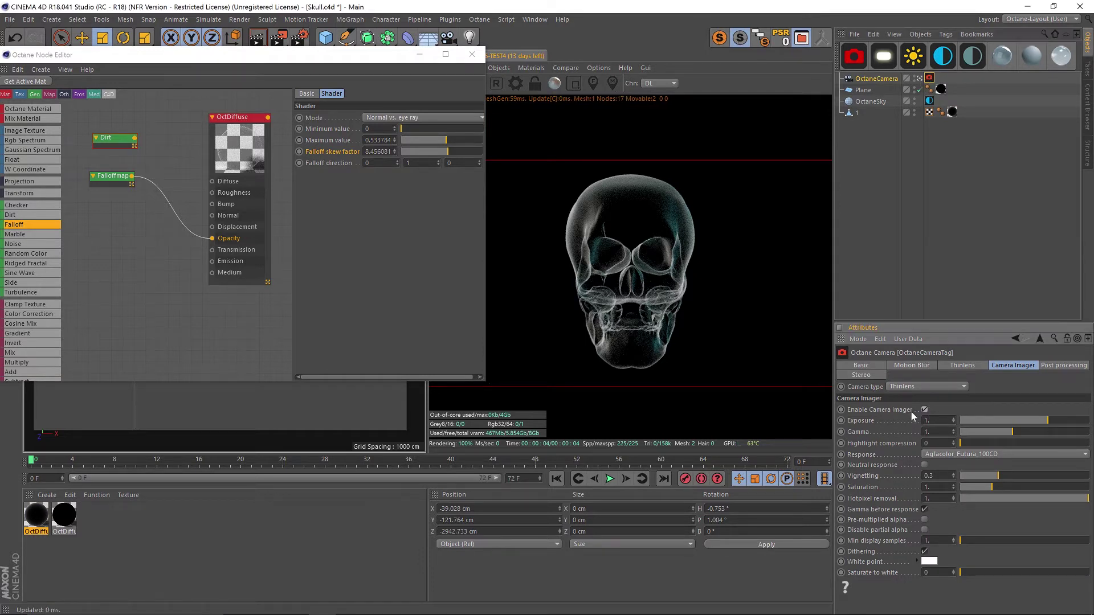
click(862, 487)
drag(993, 489, 914, 484)
drag(111, 176, 93, 172)
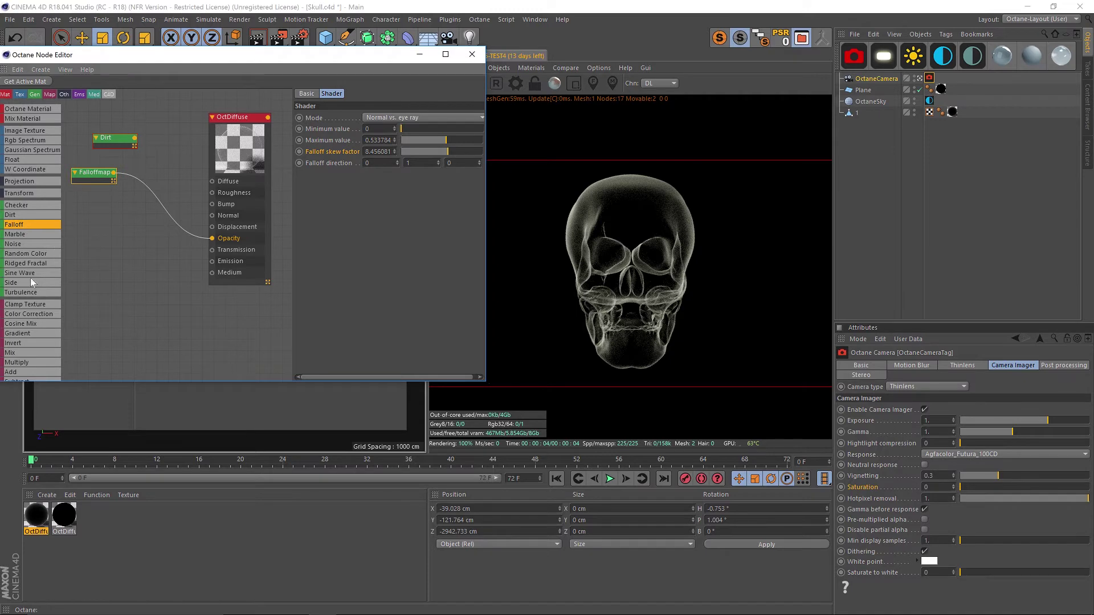
drag(17, 333, 175, 231)
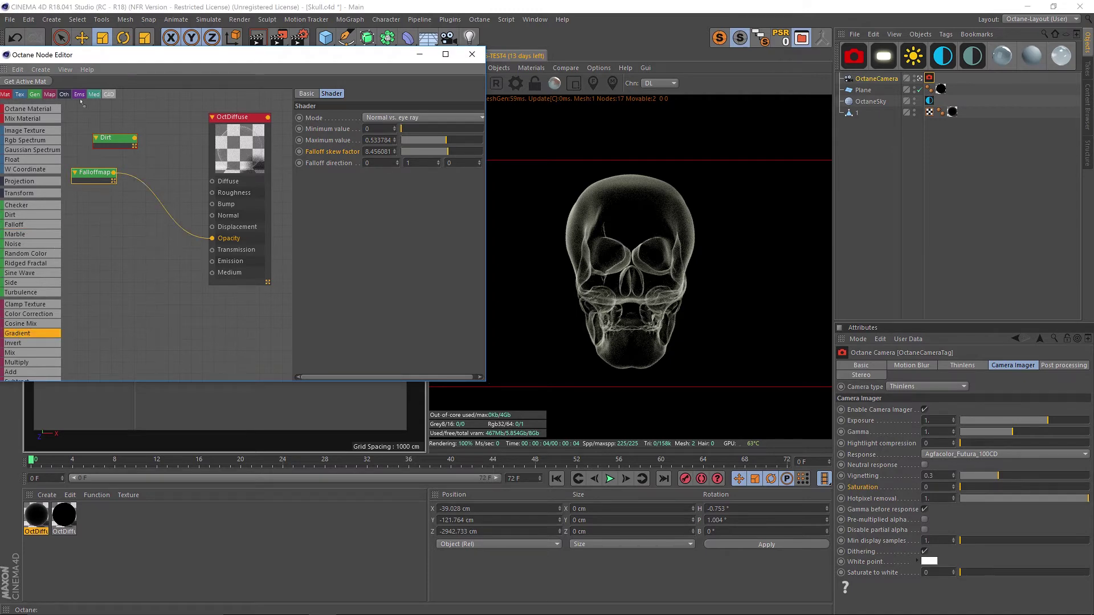
Insert a Gradient between Falloff map and Opacity, colouring its stop orange (H 41°, S/V 100%).
drag(81, 102, 162, 225)
double_click(297, 217)
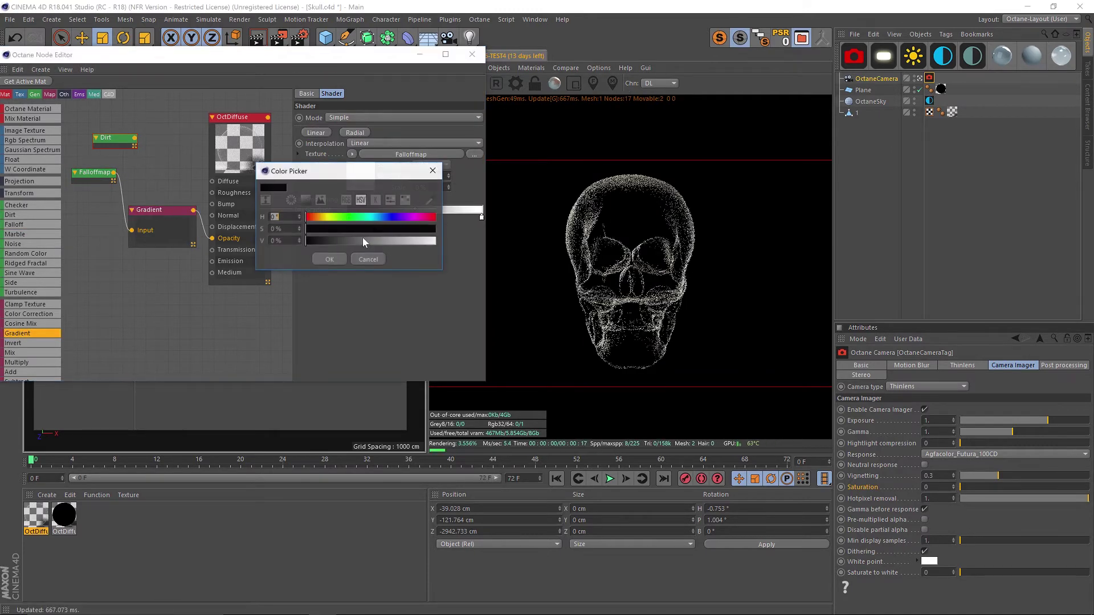
drag(371, 217, 320, 217)
click(415, 229)
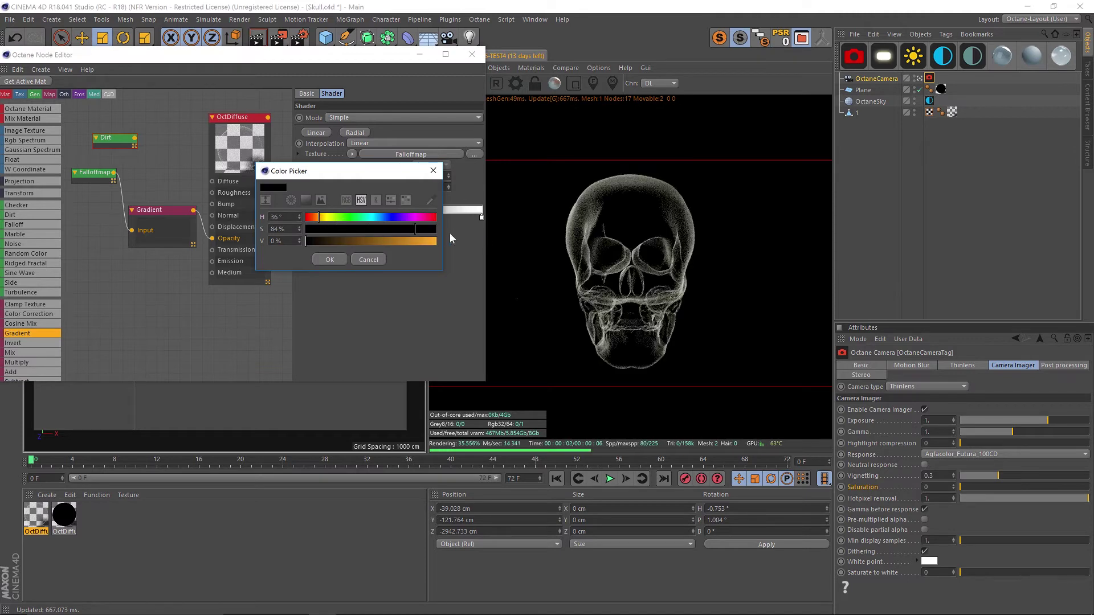
drag(434, 240, 487, 238)
click(321, 217)
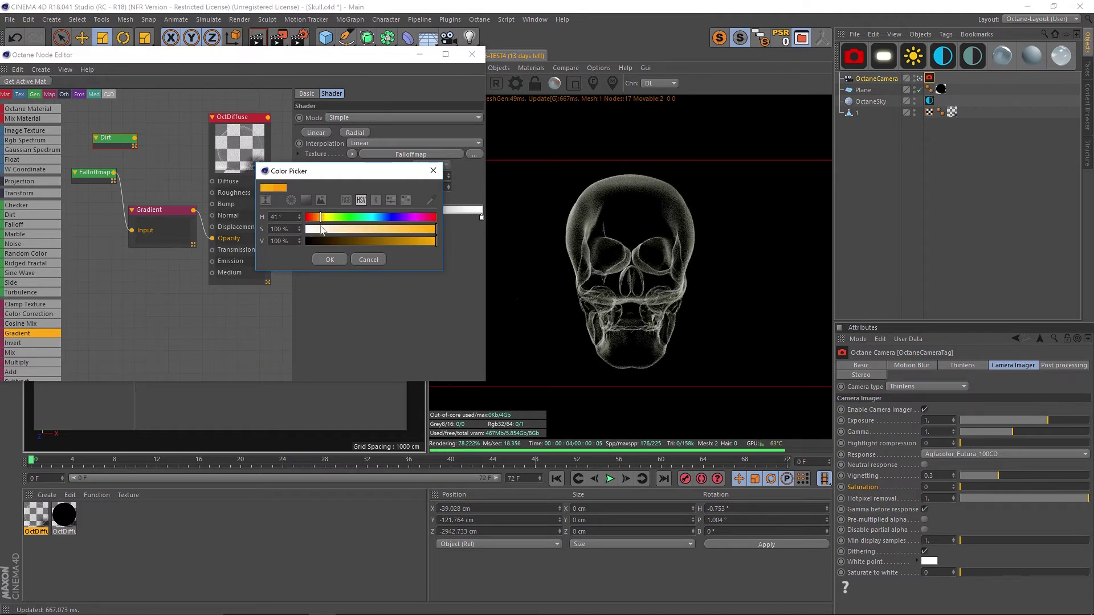
click(330, 260)
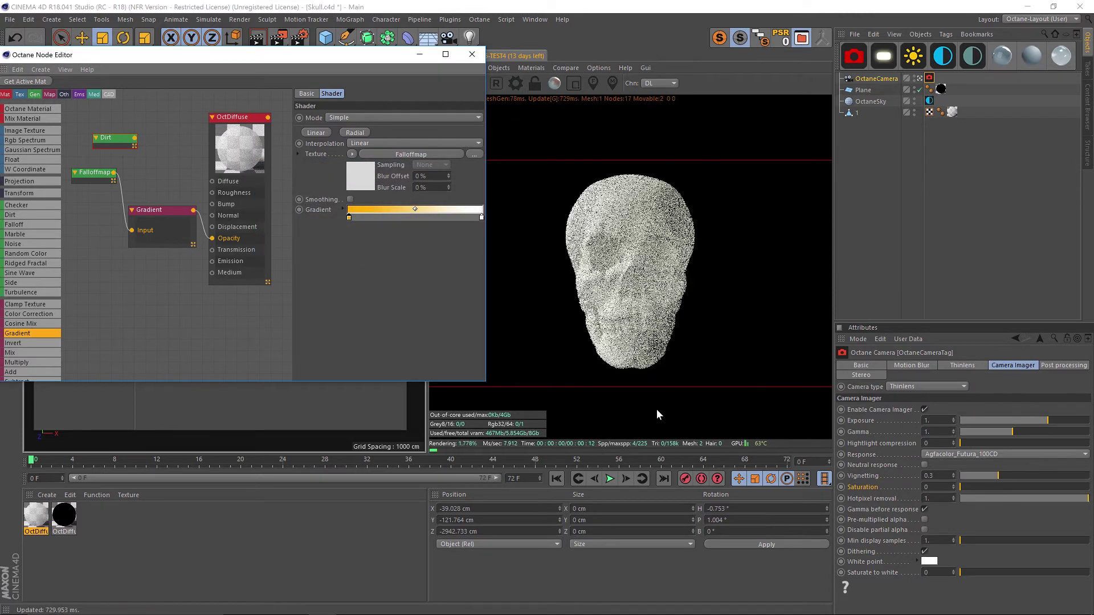
Set the camera imager saturation to 1.
click(932, 487)
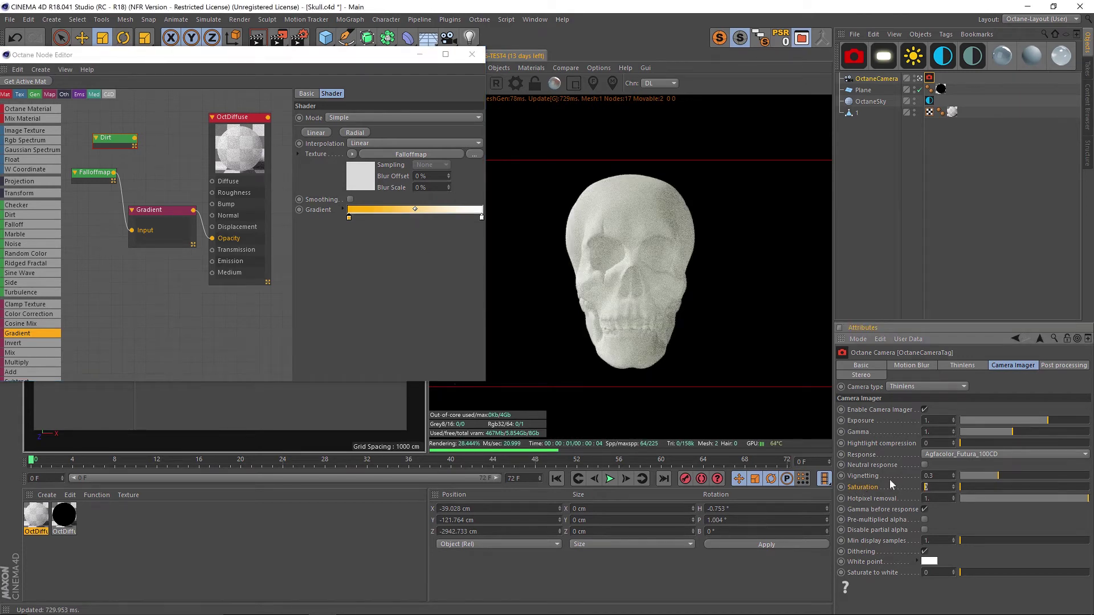
text(1)
key(Return)
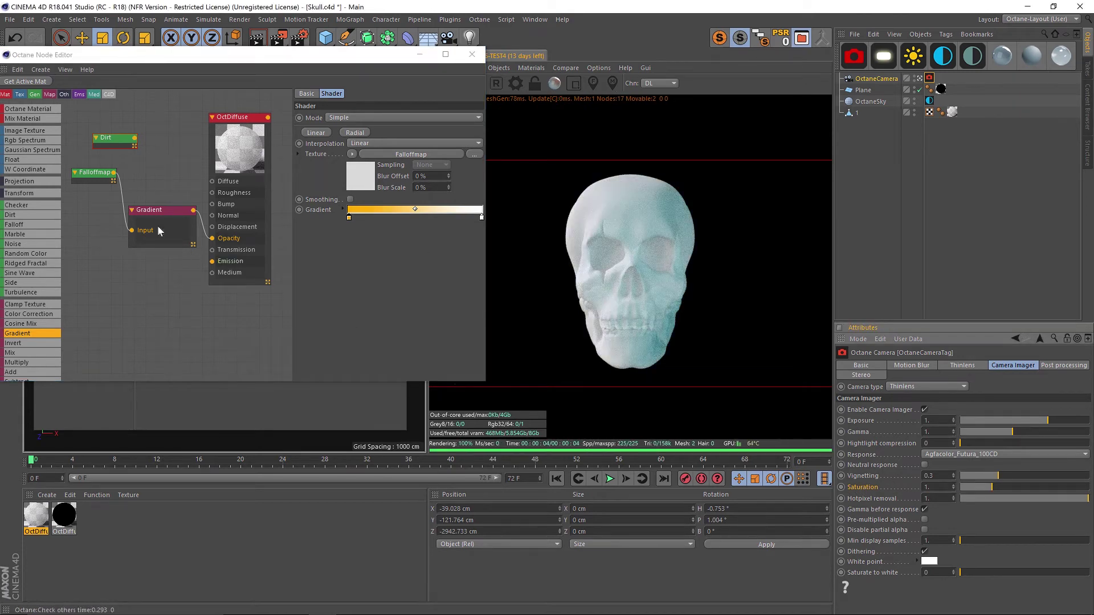
drag(159, 212, 155, 211)
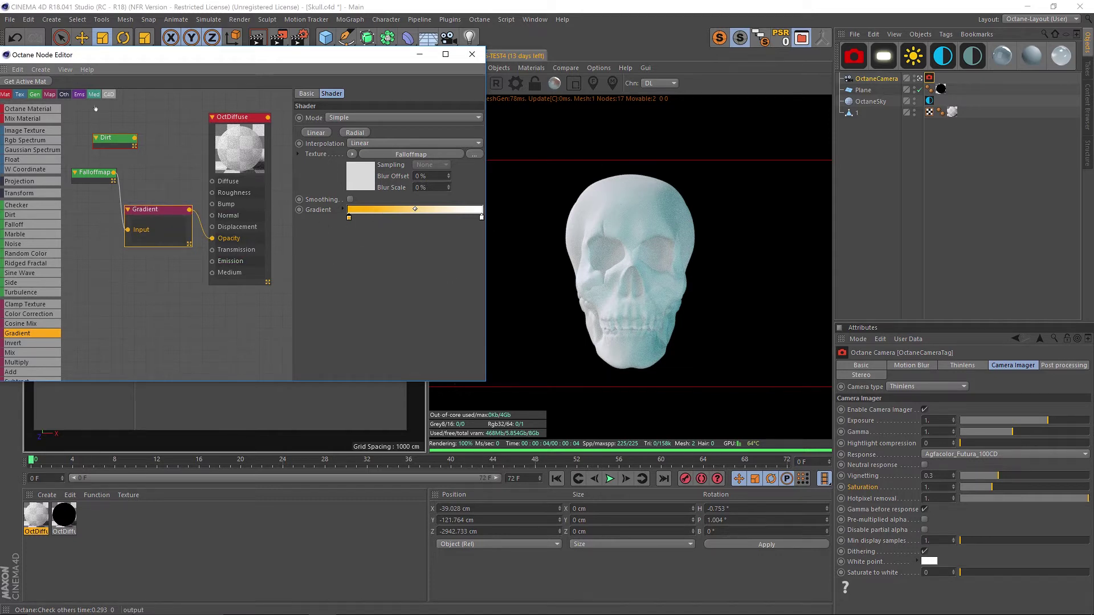
Connect the Gradient to Diffuse, disconnect it from Opacity, and briefly check a reference image.
drag(189, 209, 211, 181)
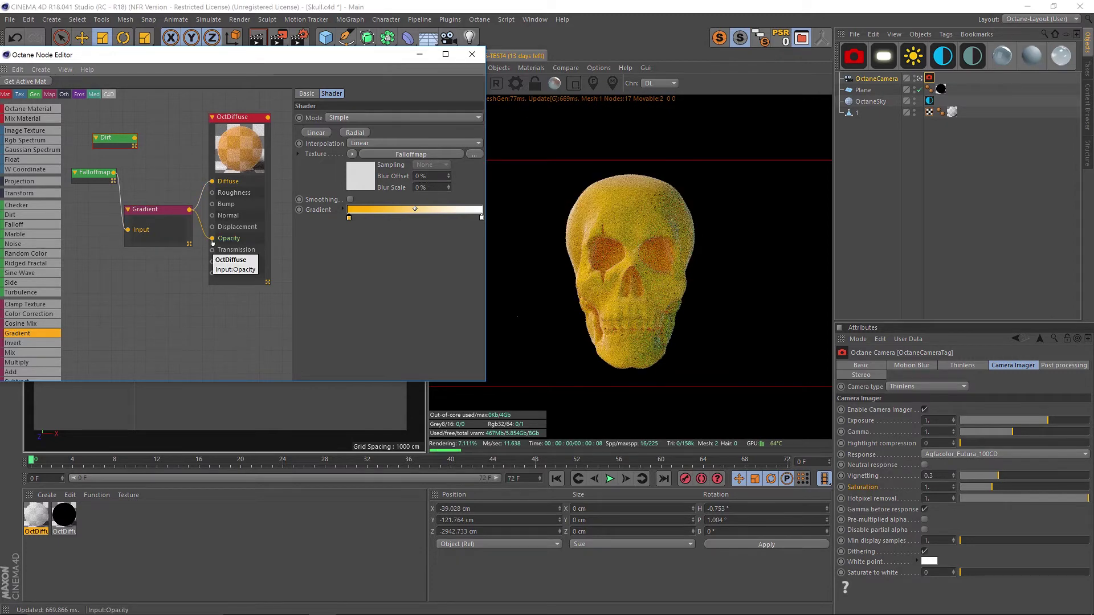
drag(212, 239, 211, 188)
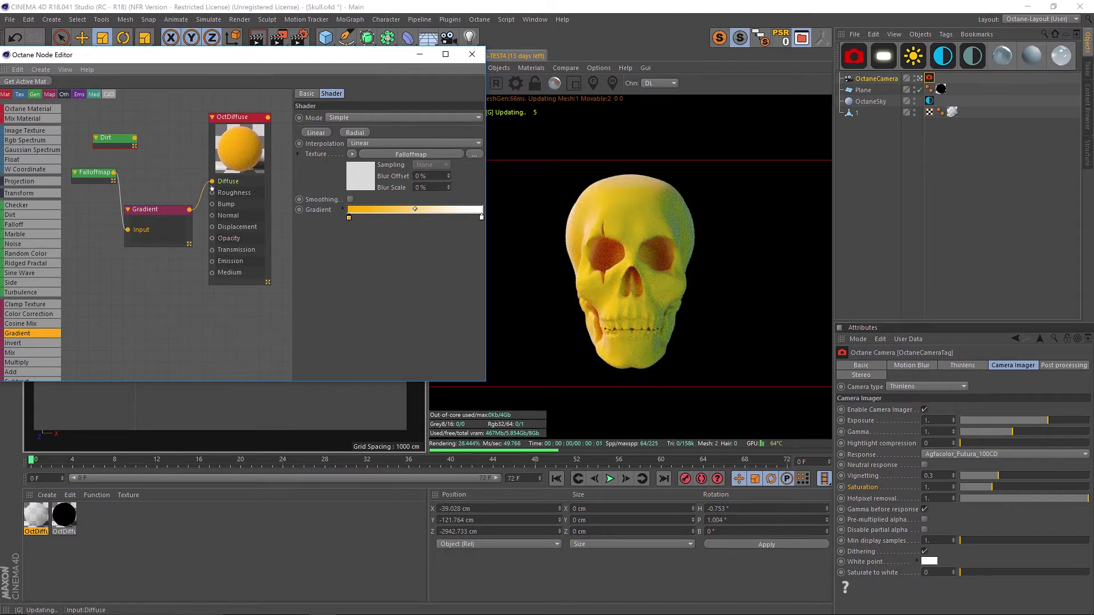
click(601, 603)
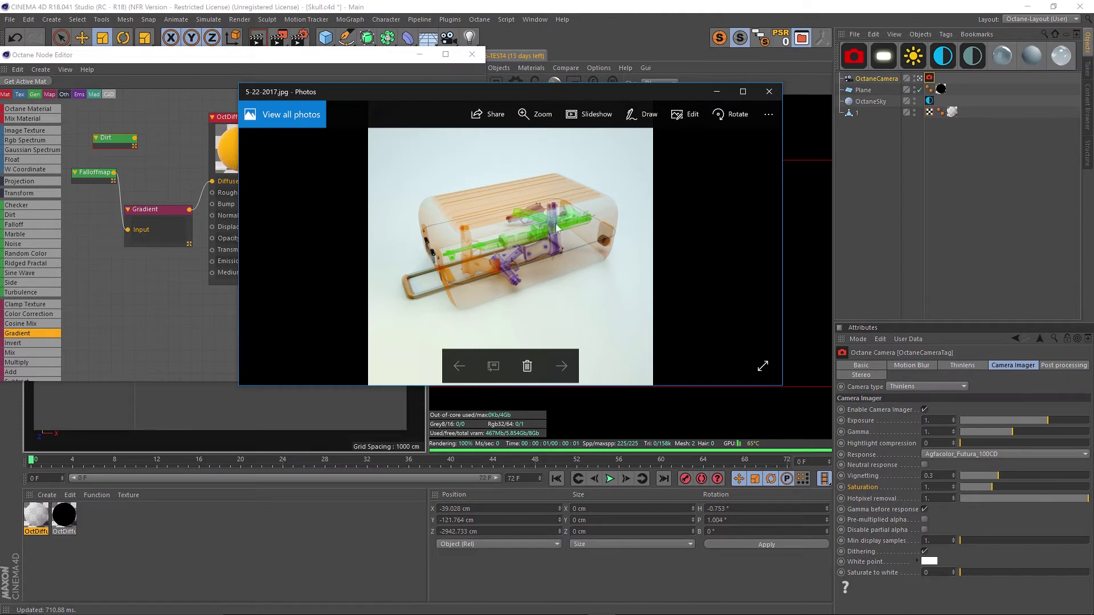
click(716, 93)
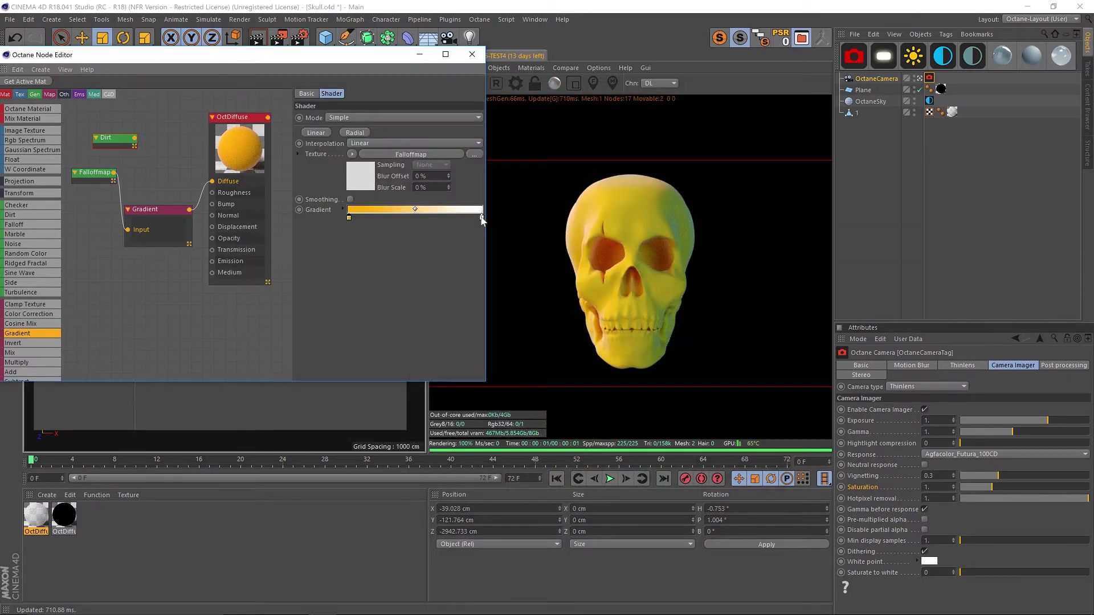
Invert the gradient knots so a short white band leads into orange.
drag(481, 218, 438, 217)
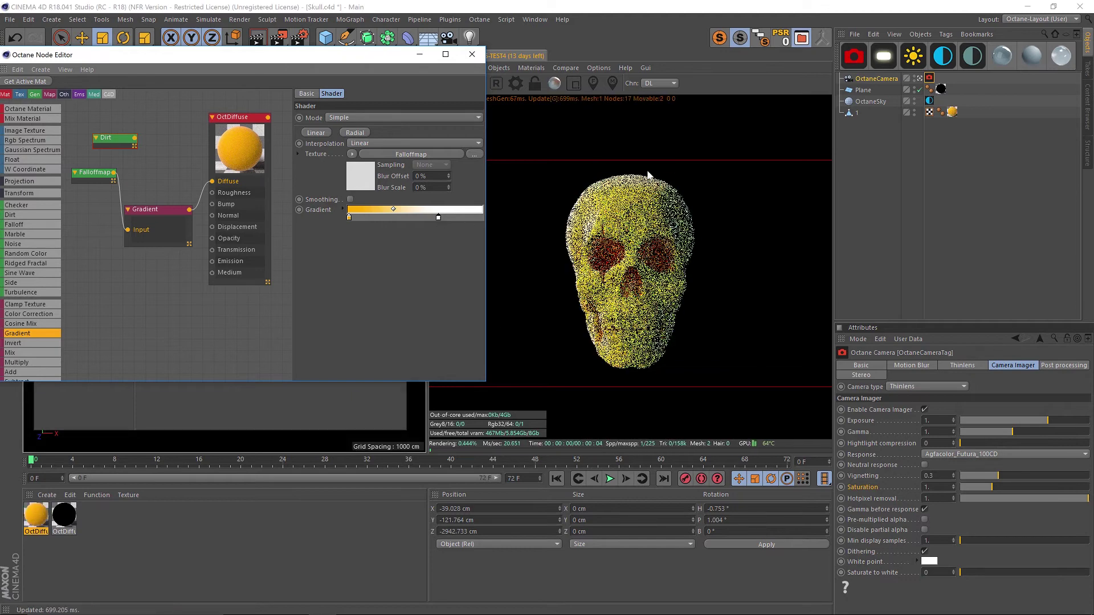
right_click(349, 217)
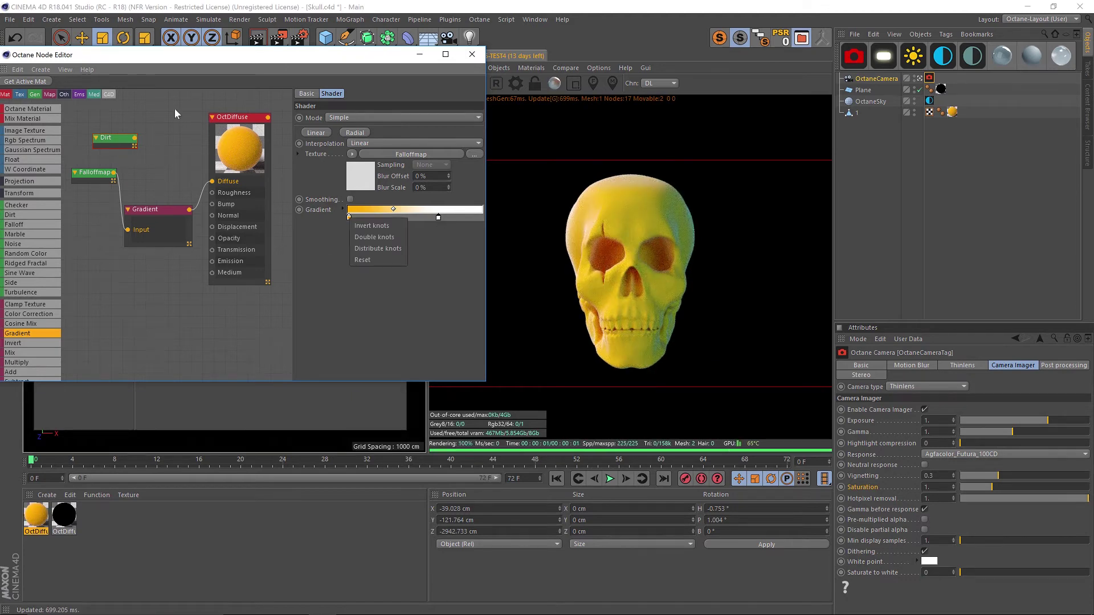
click(402, 225)
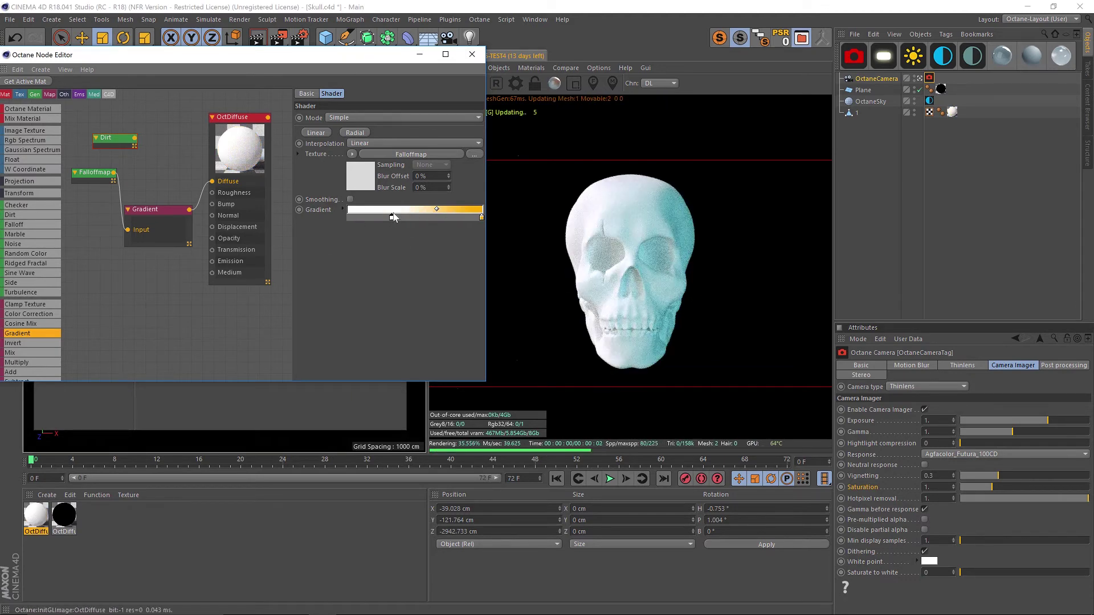
drag(393, 218, 343, 219)
drag(481, 218, 372, 218)
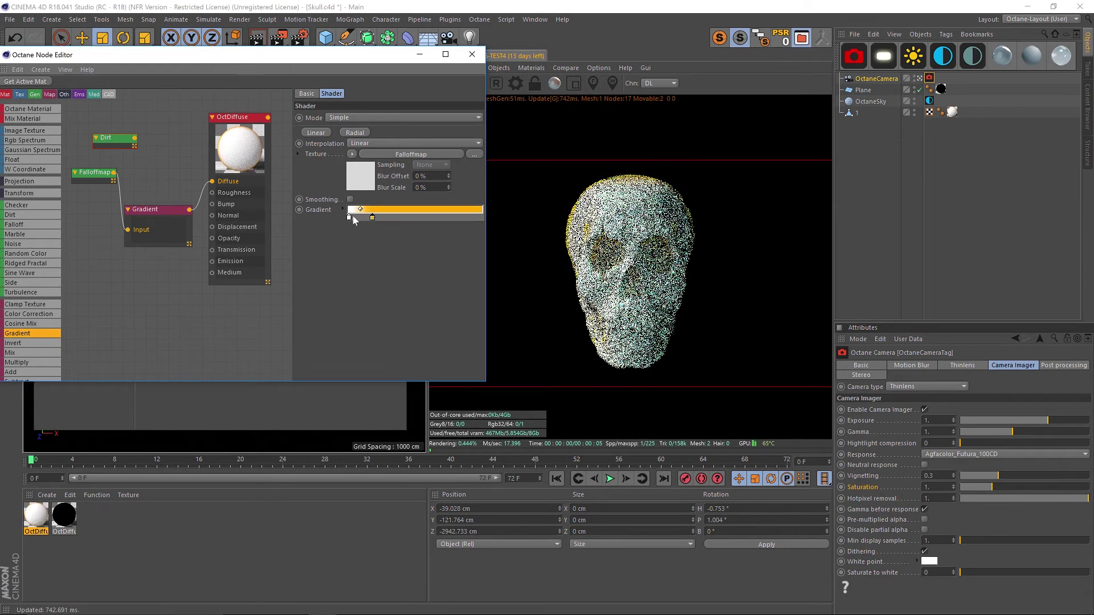
Lower the Falloffmap's falloff skew factor to about 2.92, then select the Falloffmap node.
click(89, 174)
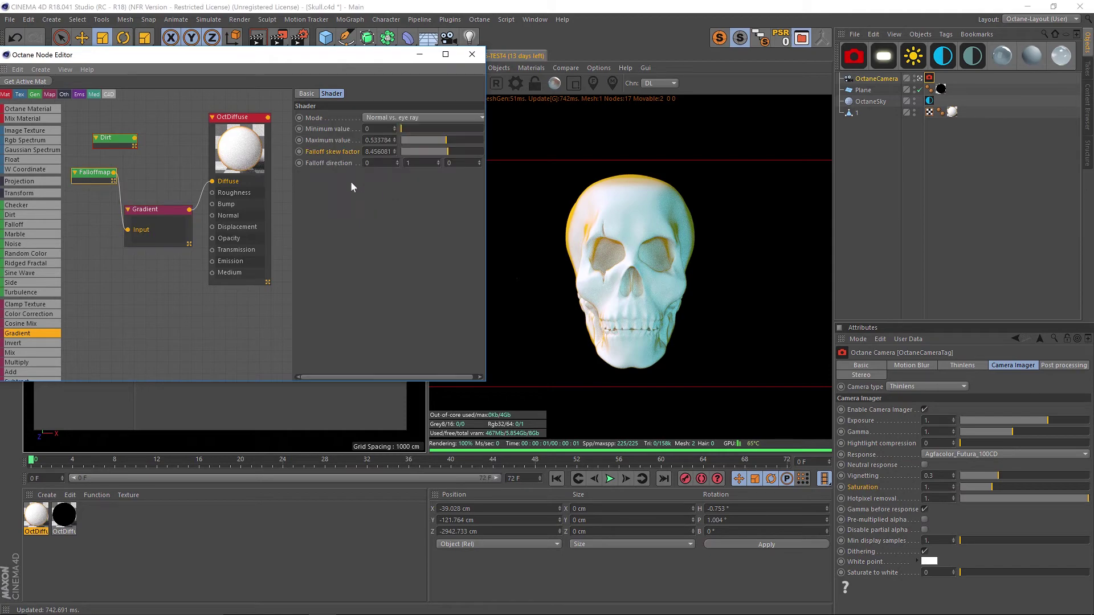
drag(448, 153, 420, 153)
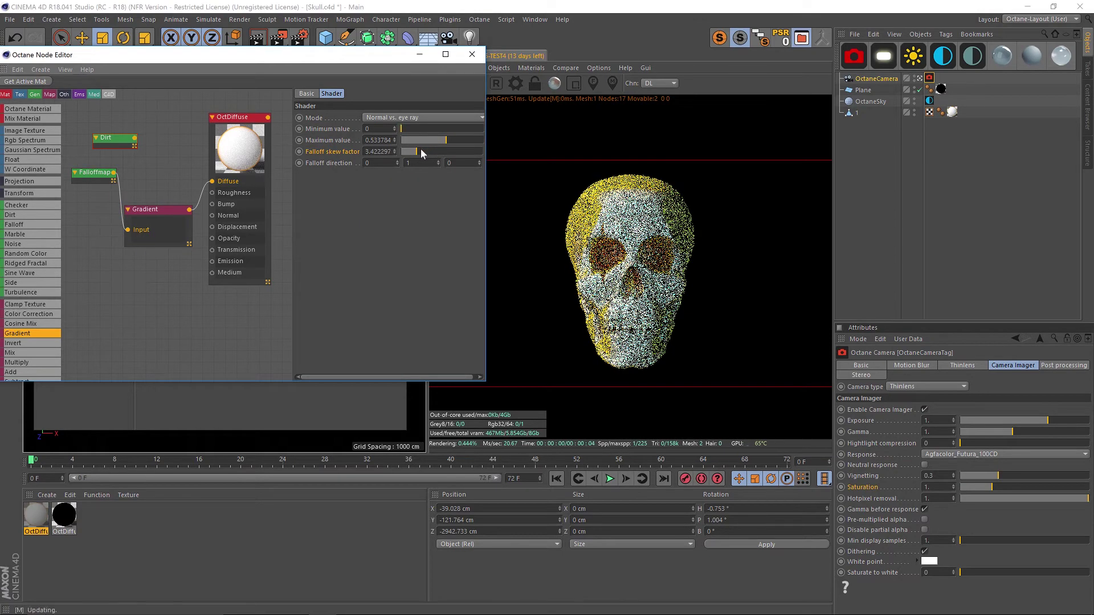
drag(421, 152, 417, 153)
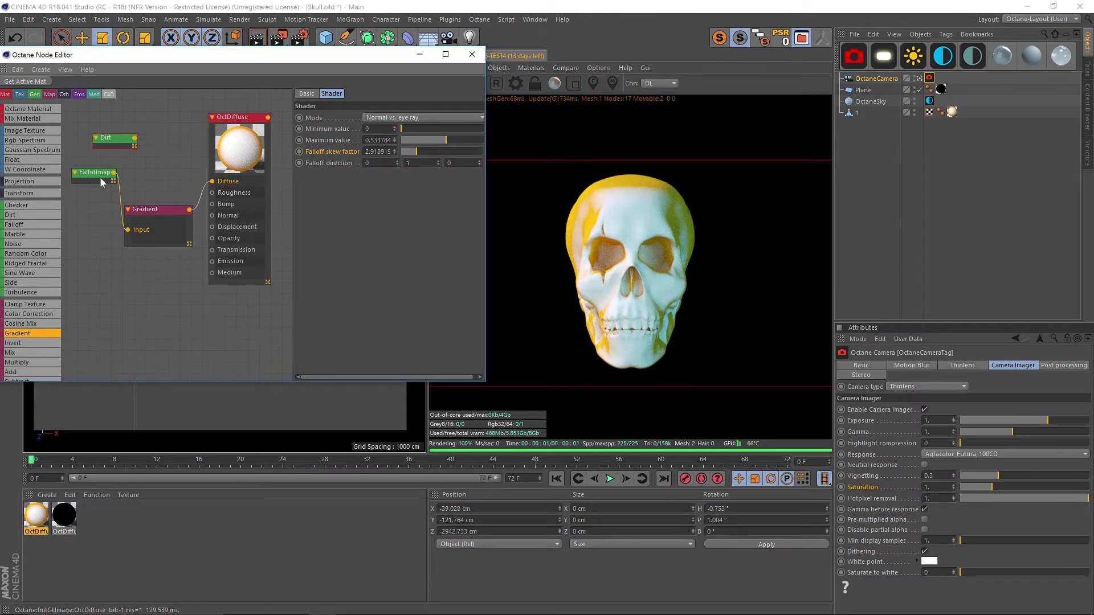
drag(94, 177, 211, 240)
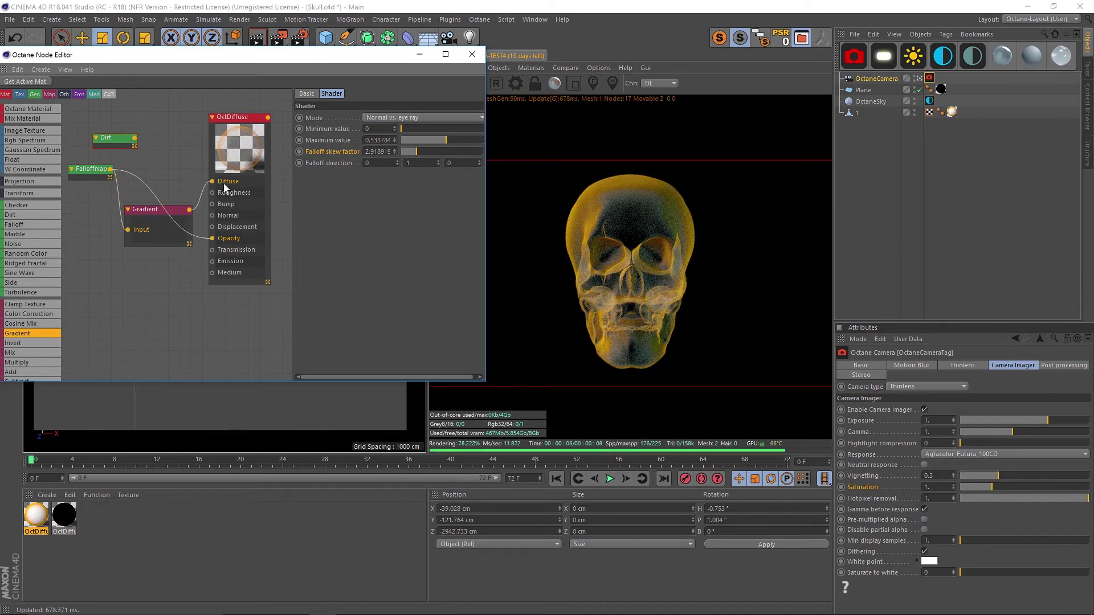
Wire the Falloffmap output into the OctDiffuse Opacity pin, then select the Gradient node.
drag(216, 239, 215, 239)
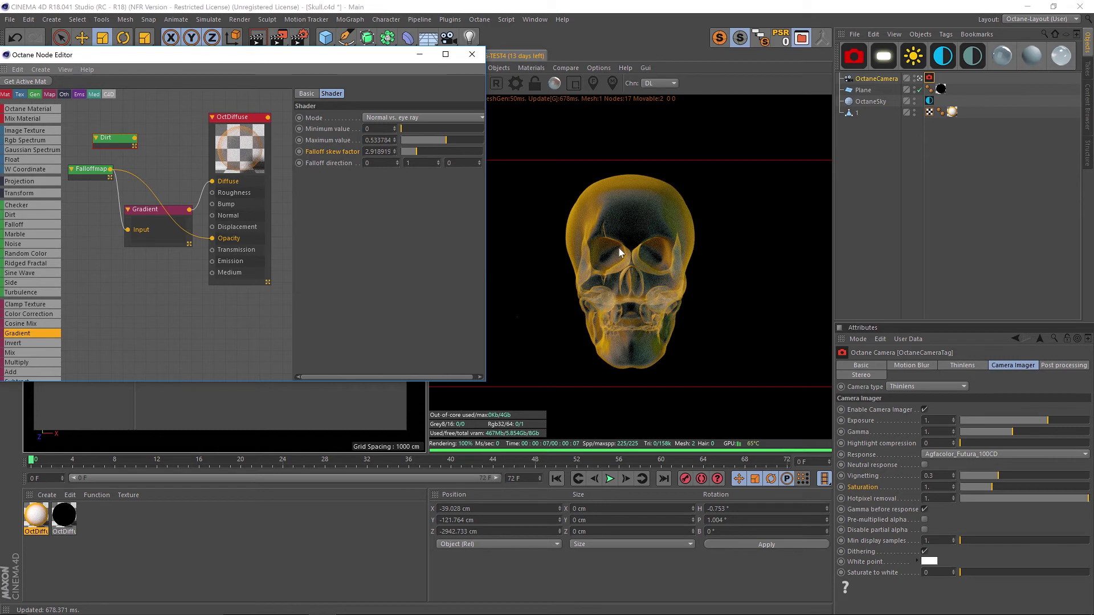
click(144, 212)
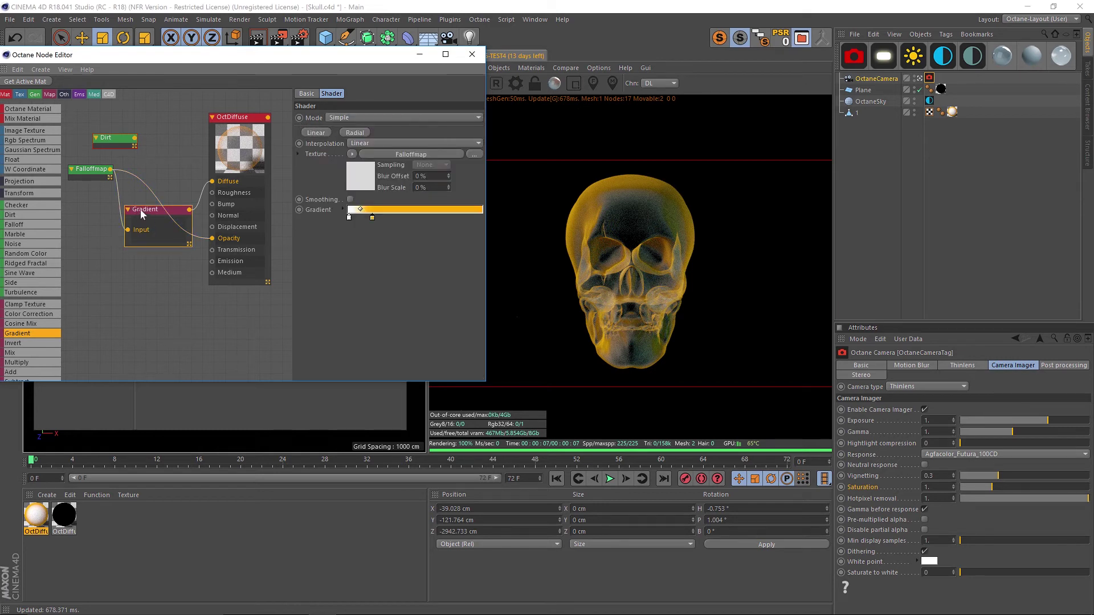
Delete the Gradient node, unplug the Falloffmap from Diffuse, and reposition it lower in the graph.
key(Delete)
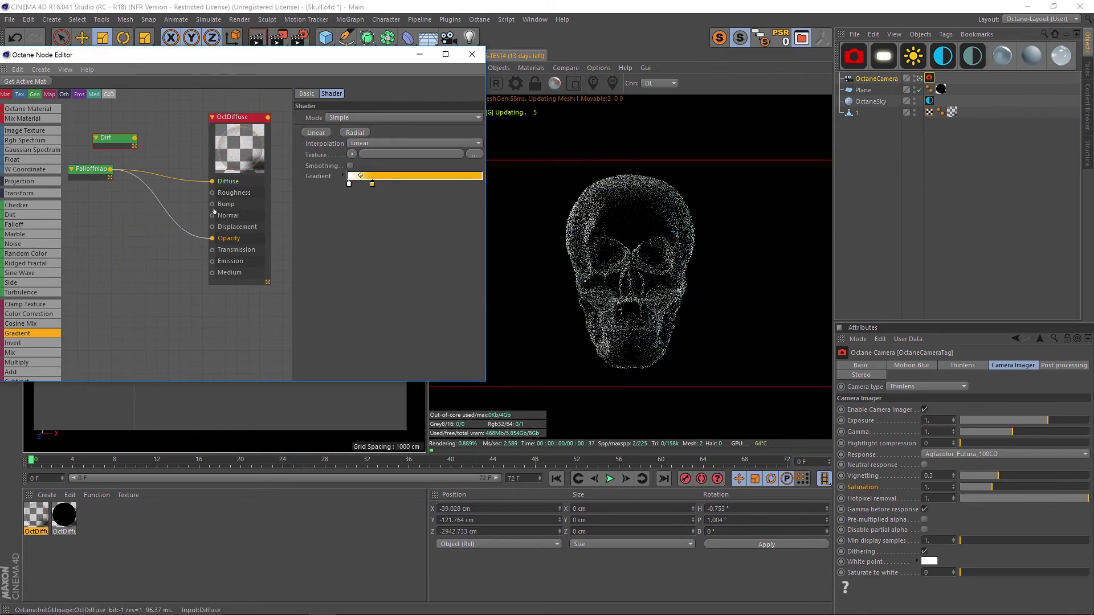
drag(212, 181, 196, 307)
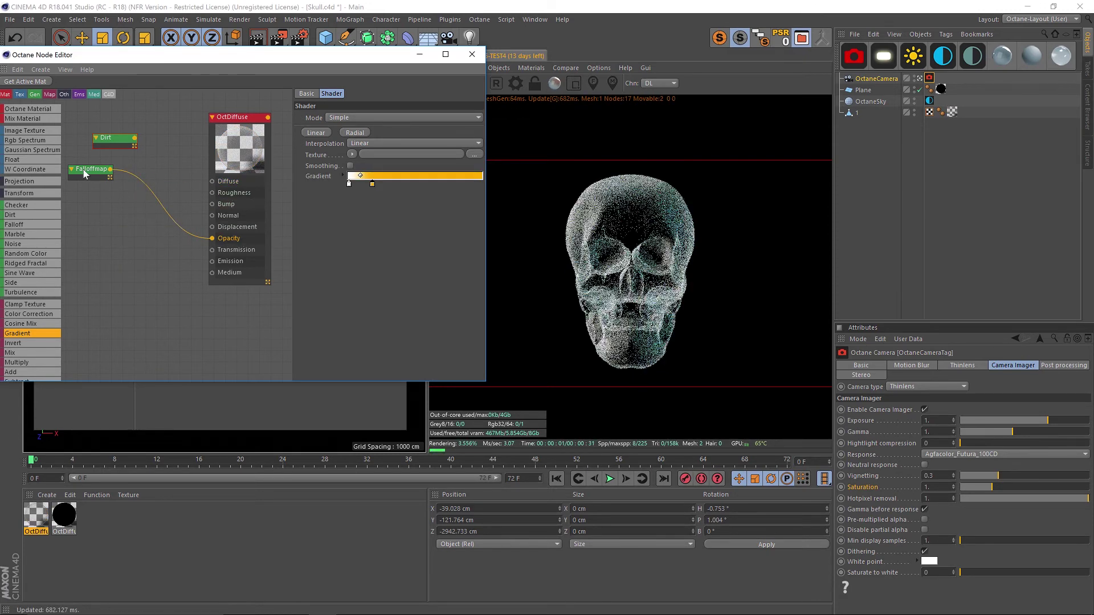
drag(84, 173, 124, 204)
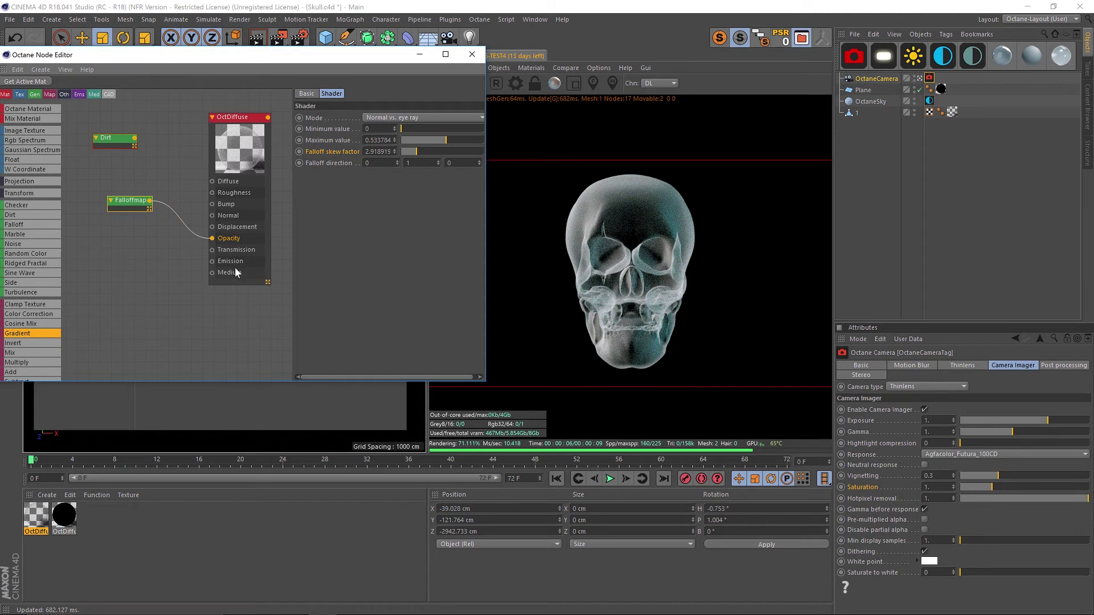
drag(134, 200, 132, 195)
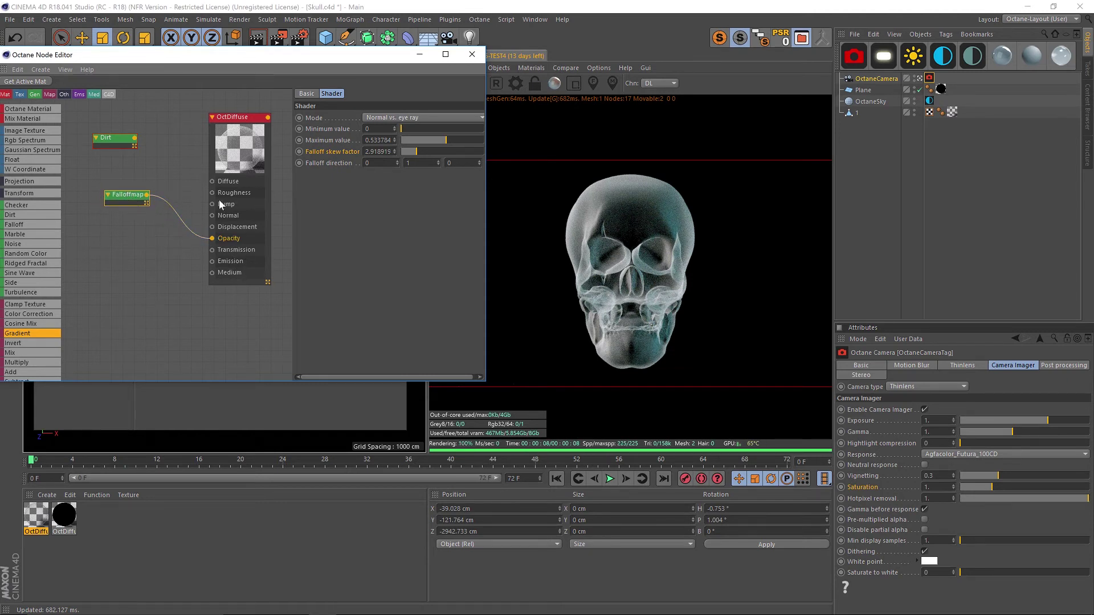
mouse_move(212, 239)
mouse_down()
mouse_move(212, 181)
mouse_move(208, 247)
mouse_move(212, 239)
mouse_up()
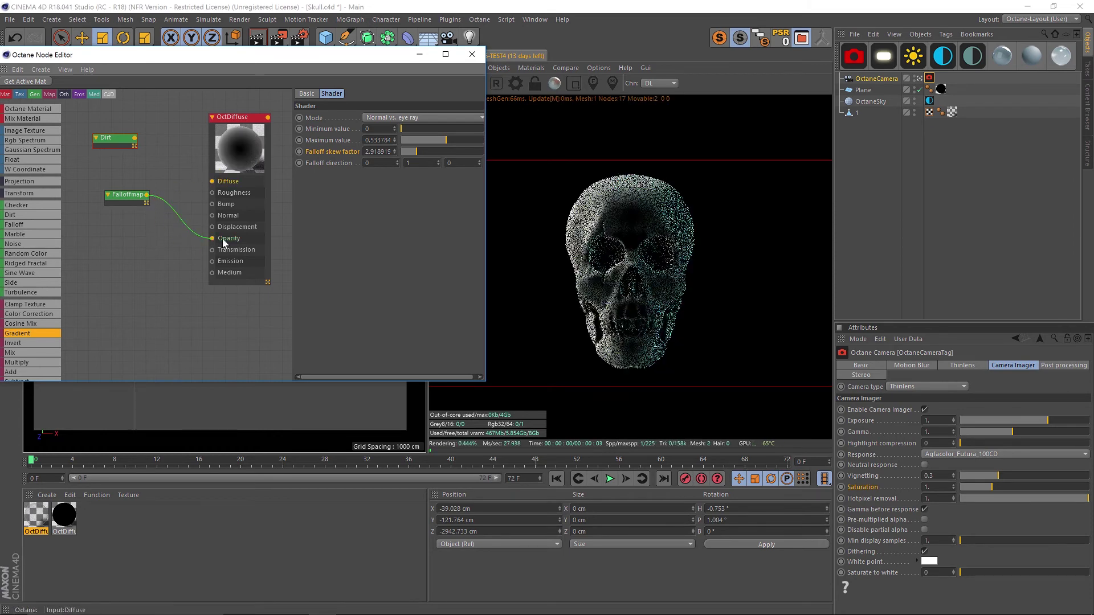
click(431, 151)
Set the falloff maximum to about 0.32 and raise the skew factor to about 8.36.
click(458, 141)
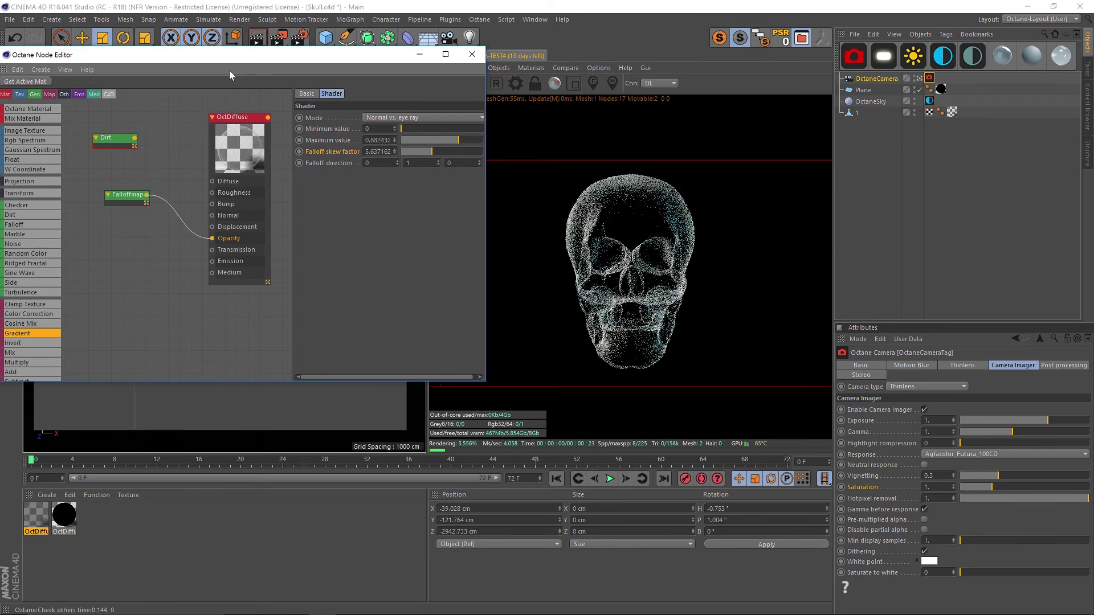
click(427, 140)
click(447, 151)
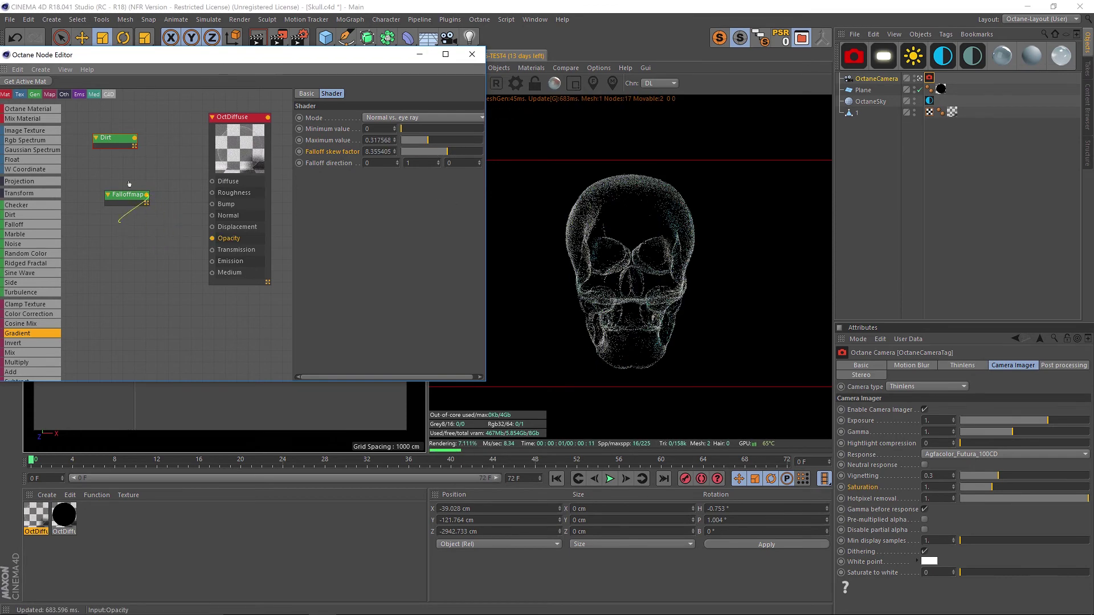
Try the falloff map on Diffuse, settle the skew near 3.62, then return it to Opacity.
drag(129, 184, 212, 182)
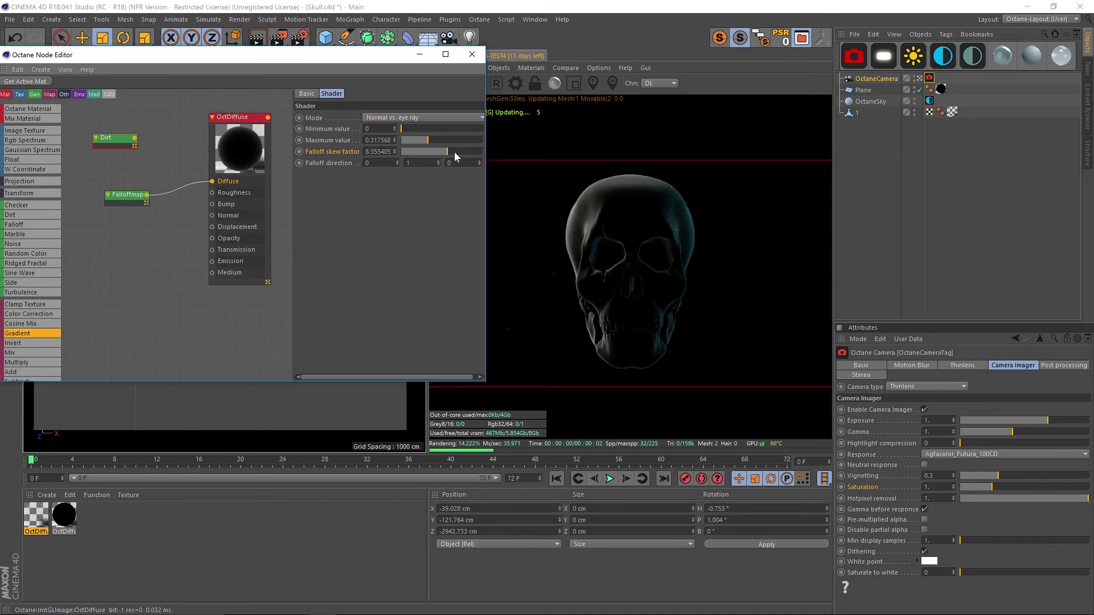
drag(412, 148, 446, 155)
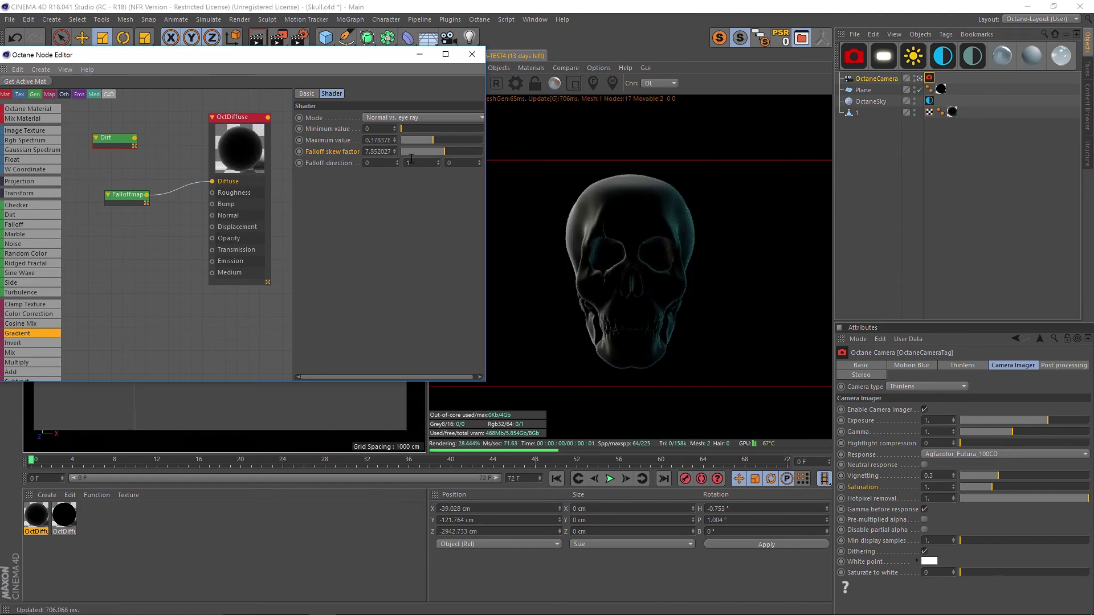
mouse_move(442, 152)
mouse_down()
mouse_move(457, 150)
mouse_move(429, 139)
mouse_move(435, 149)
mouse_move(420, 149)
mouse_up()
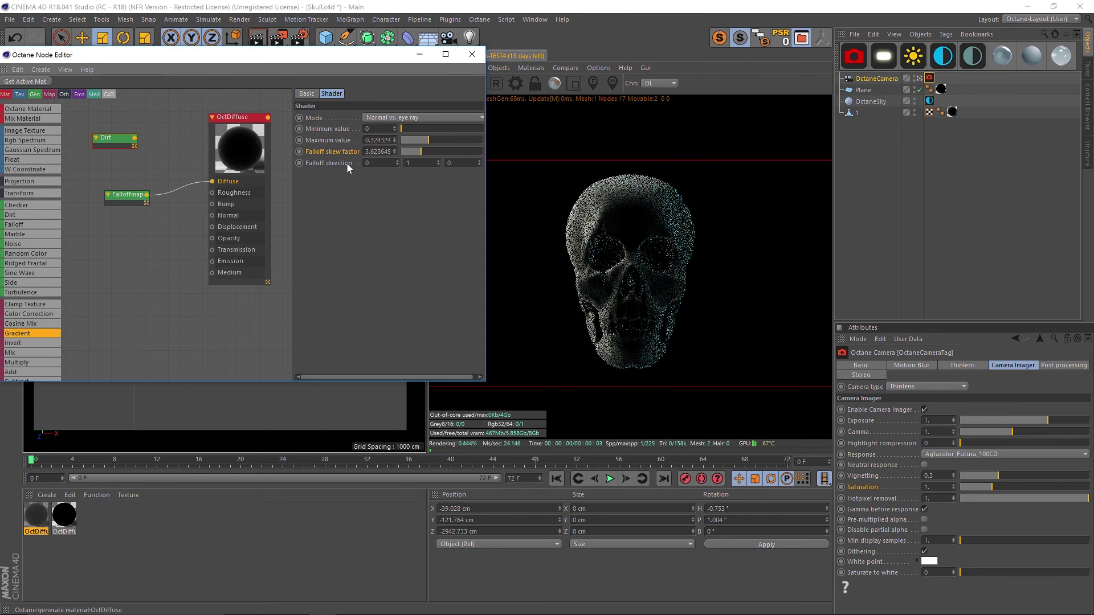
drag(212, 181, 205, 239)
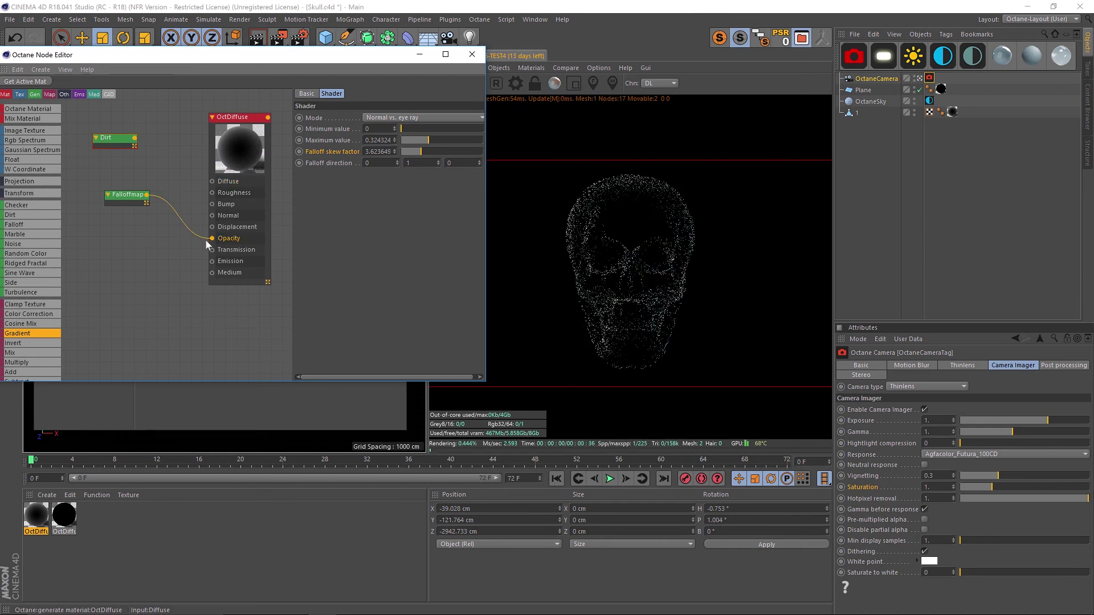